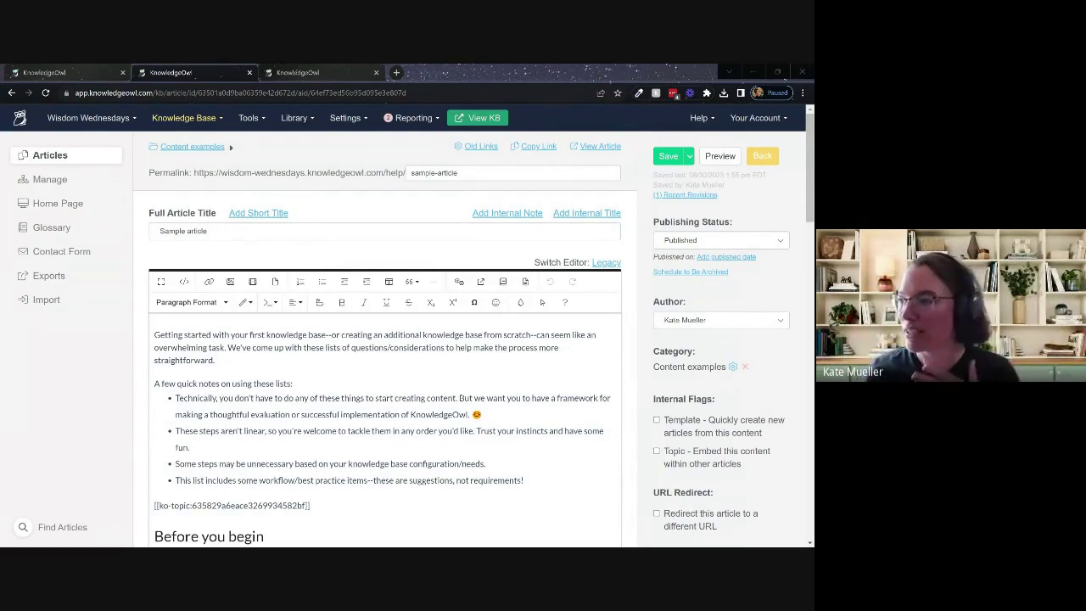
Step: Find the Sample article and look over its intro paragraphs and bullet list in the editor
click(61, 527)
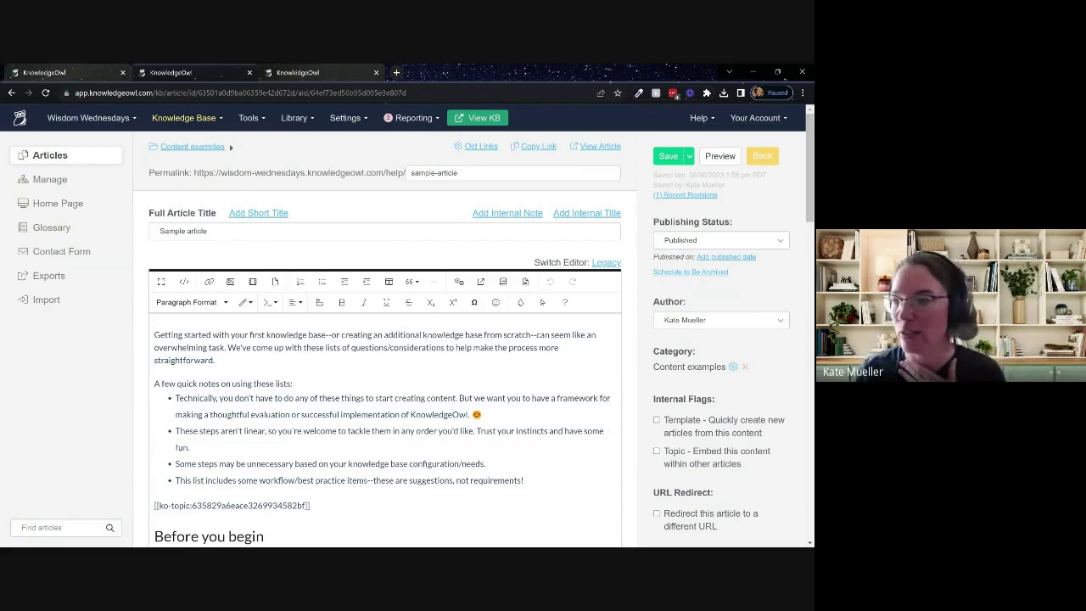
click(215, 360)
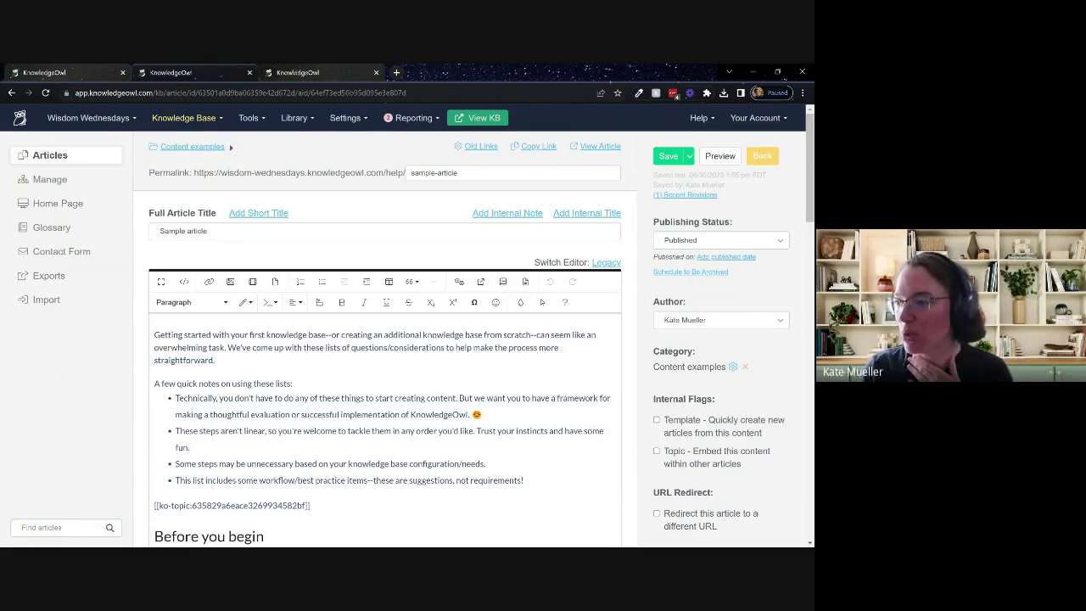
drag(155, 334, 523, 480)
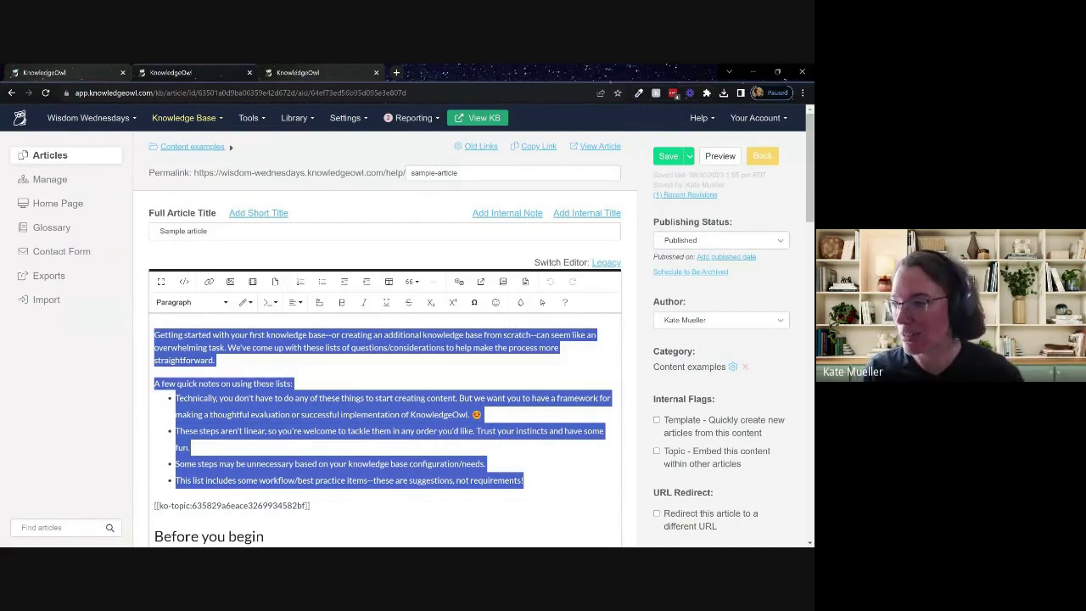
click(293, 383)
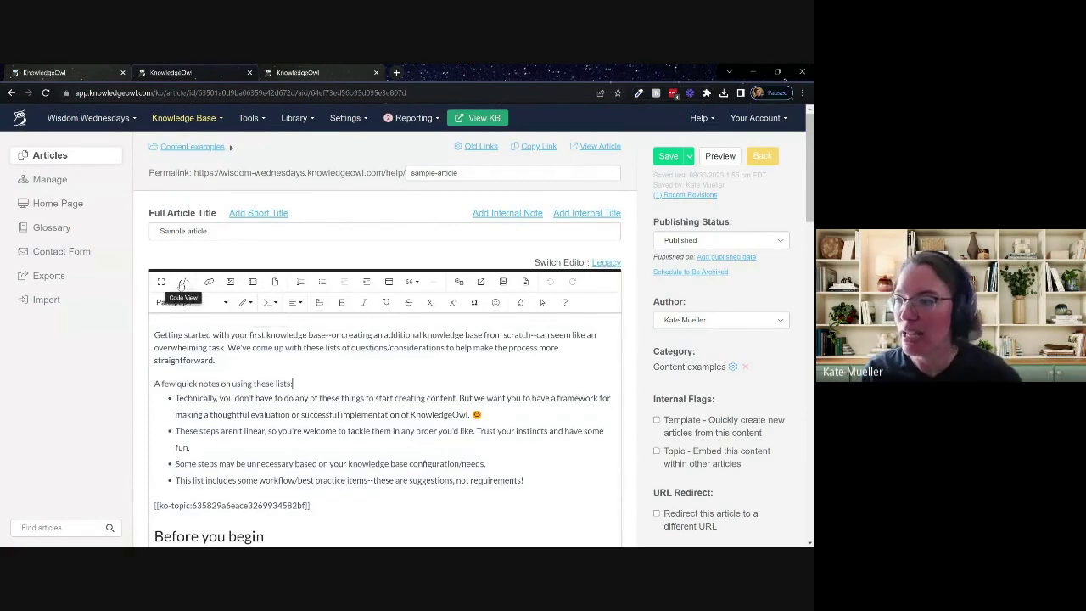
Step: Switch the article to Code View and select the first paragraph's code and the <ul> list lines 5–8
click(184, 283)
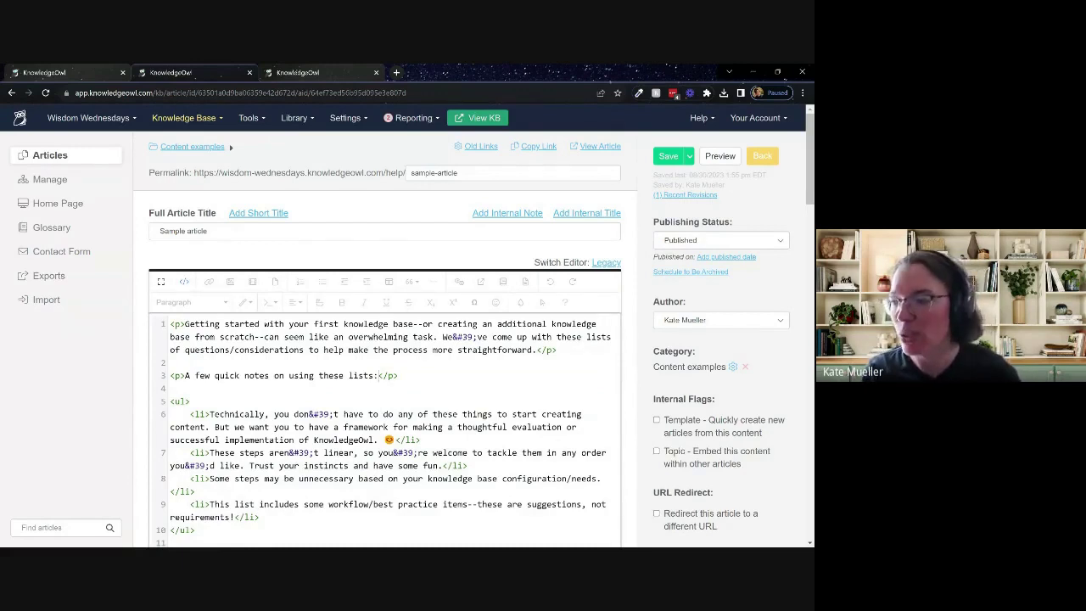
scroll(407, 340, down, 2)
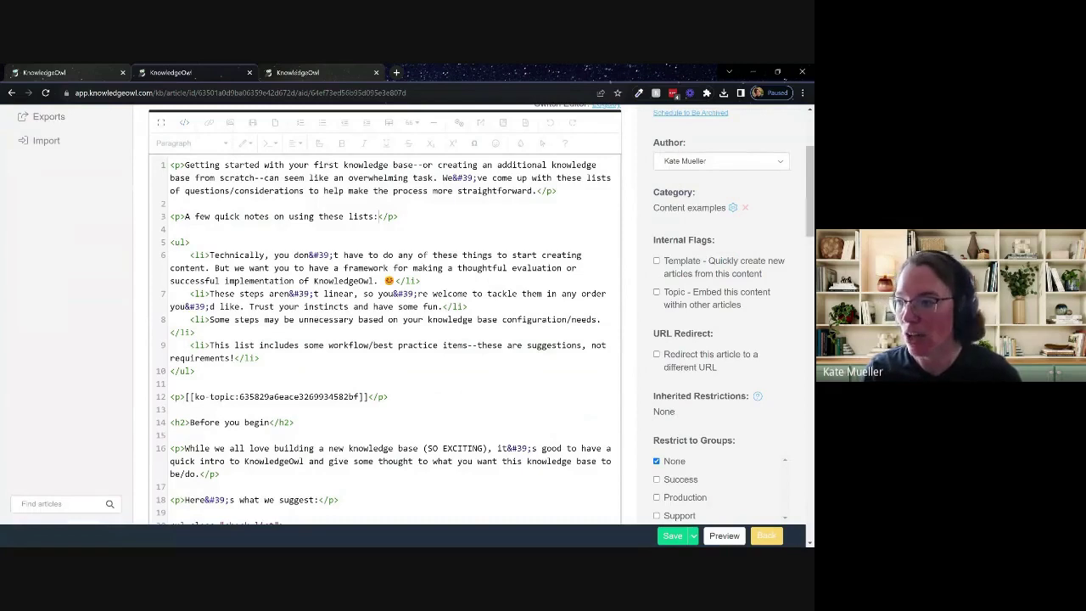
scroll(385, 340, down, 2)
scroll(385, 339, up, 3)
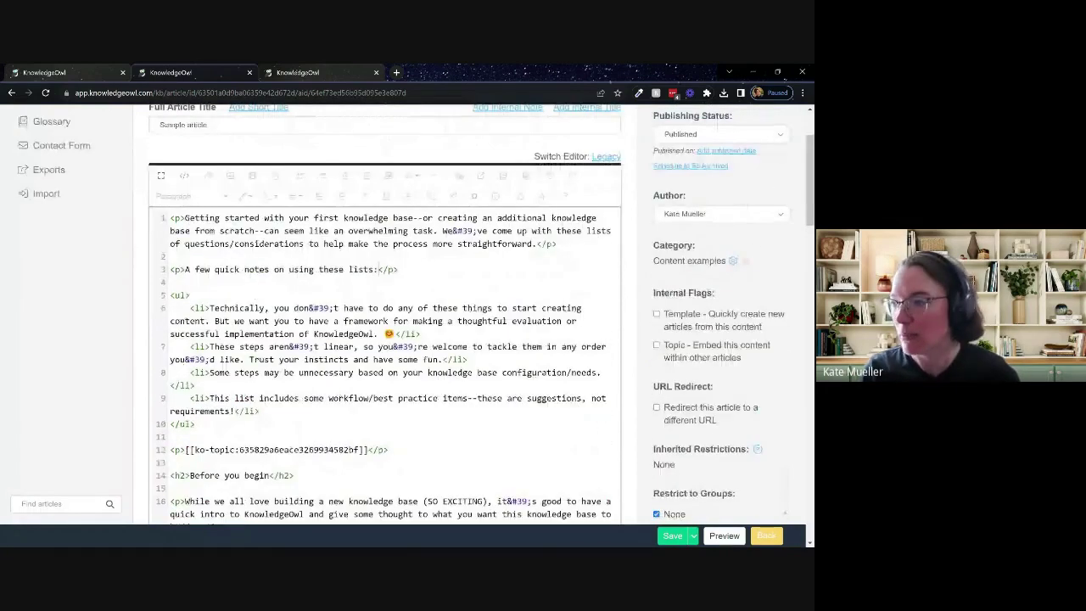
drag(171, 218, 558, 245)
drag(170, 295, 195, 385)
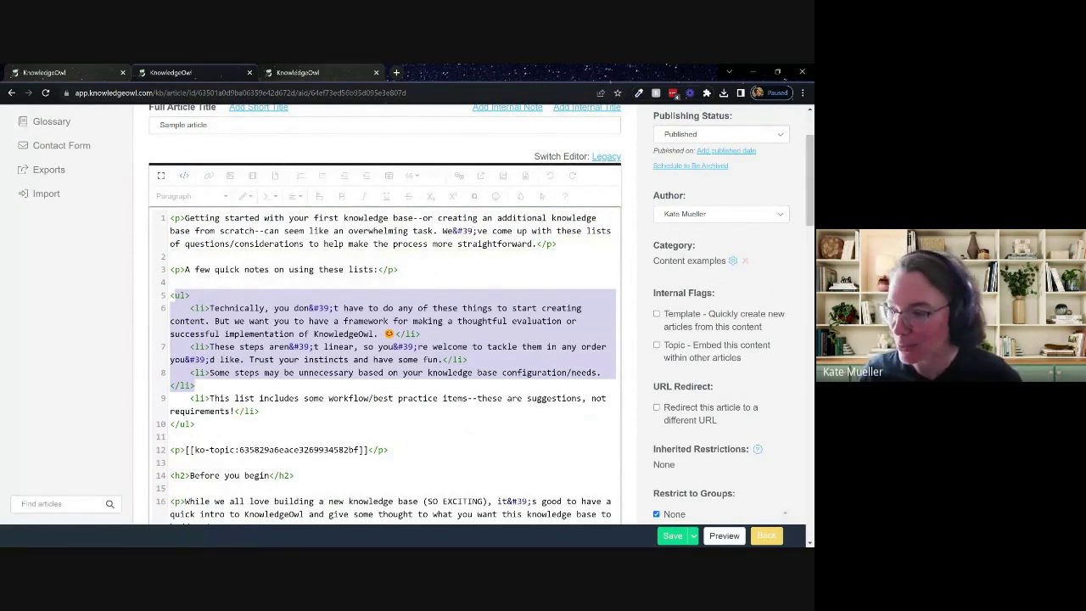
Step: Select the Intro to KnowledgeOwl anchor tag markup on line 21
scroll(416, 310, down, 1)
scroll(382, 339, down, 3)
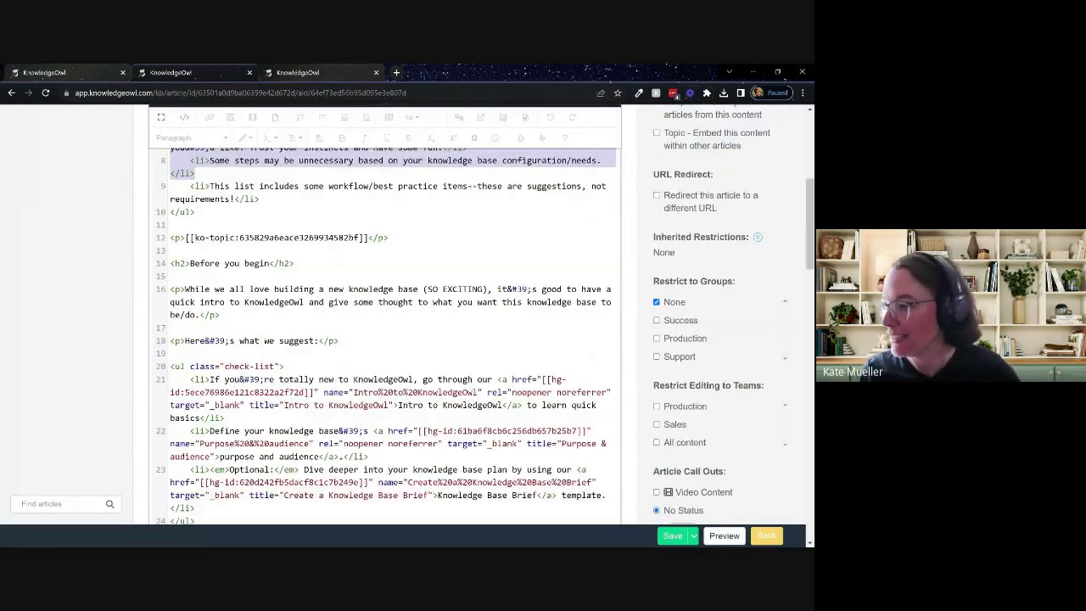
scroll(382, 339, down, 2)
drag(497, 273, 522, 299)
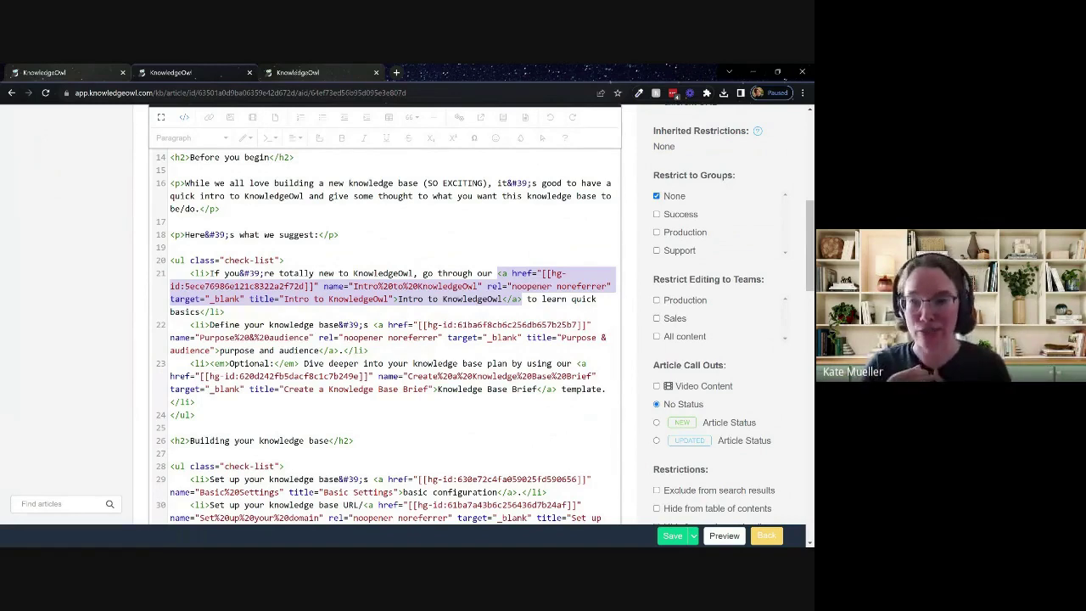
scroll(485, 320, up, 1)
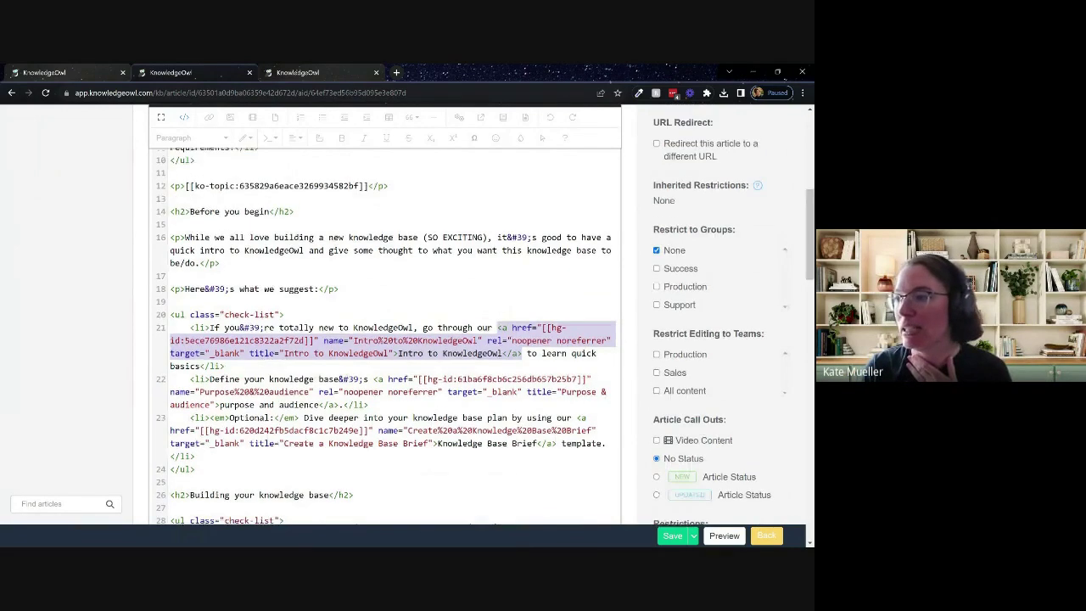
scroll(407, 323, up, 5)
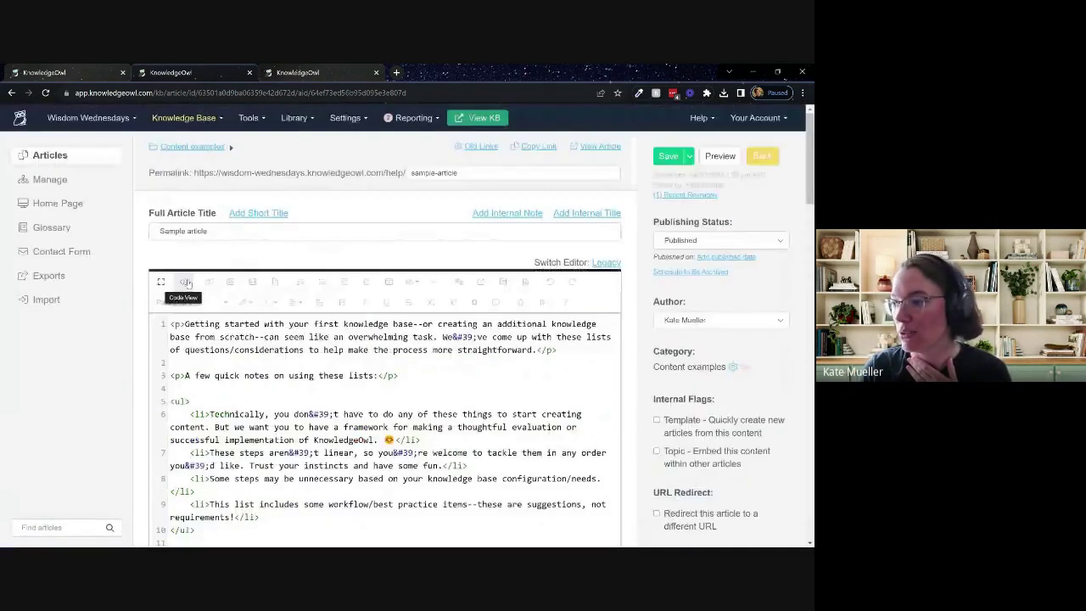
scroll(407, 322, down, 4)
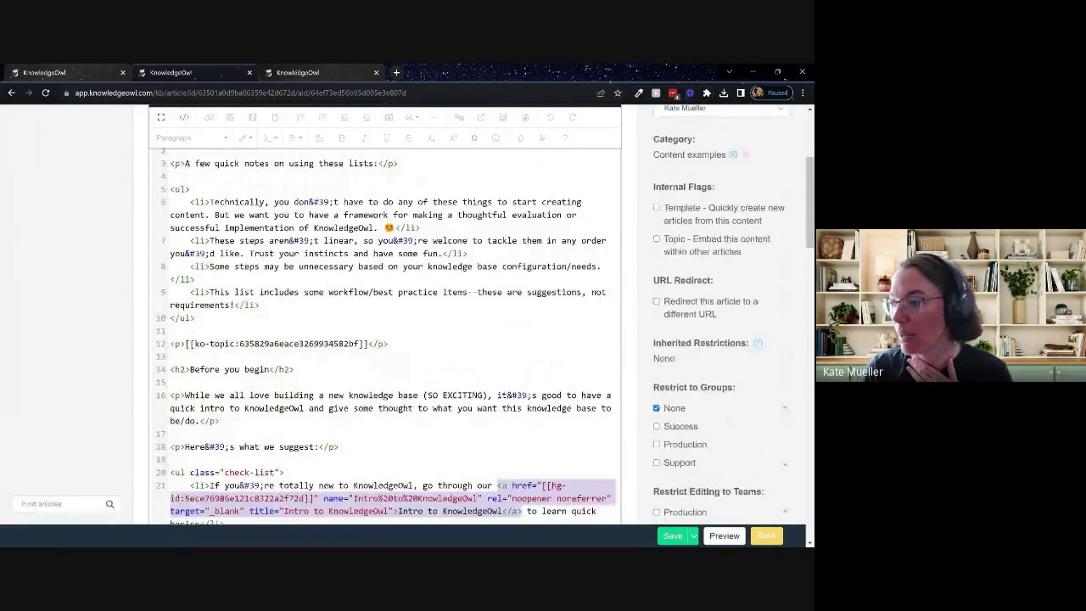
drag(195, 344, 358, 343)
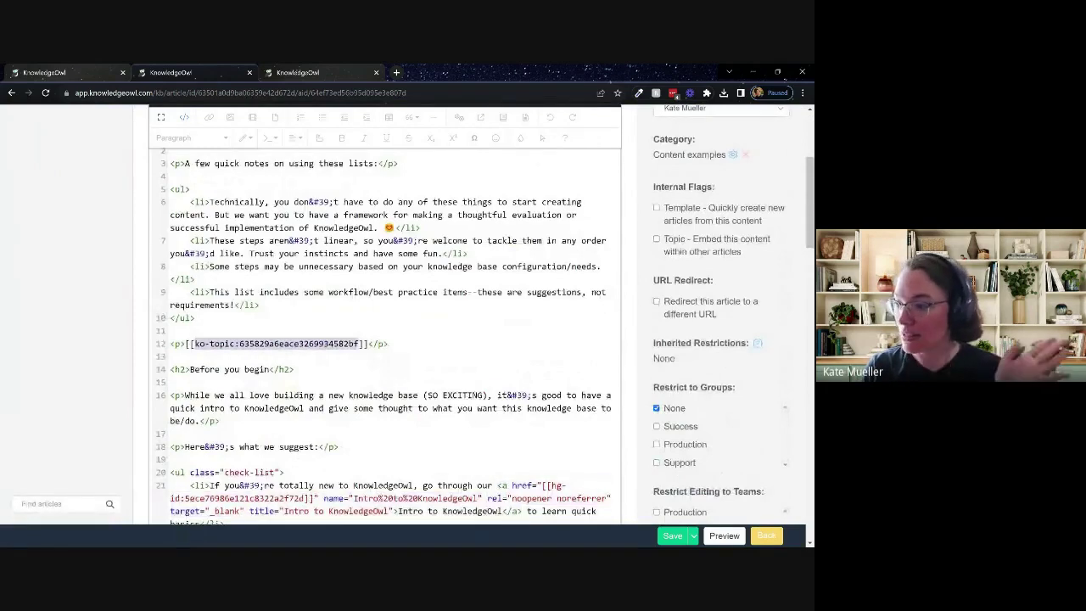
scroll(358, 344, down, 3)
scroll(386, 322, down, 1)
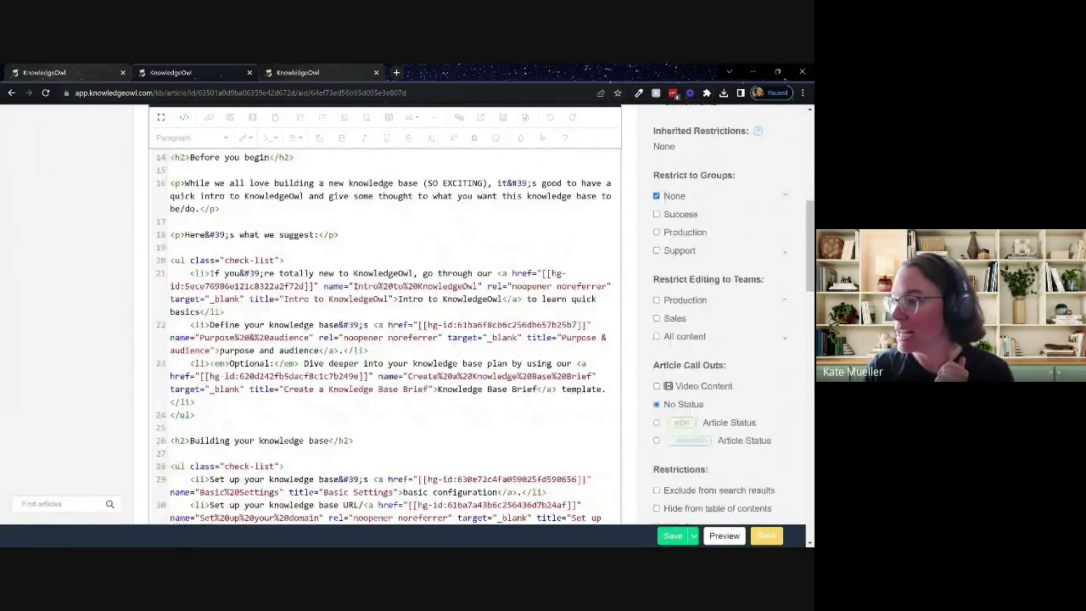
drag(552, 274, 304, 286)
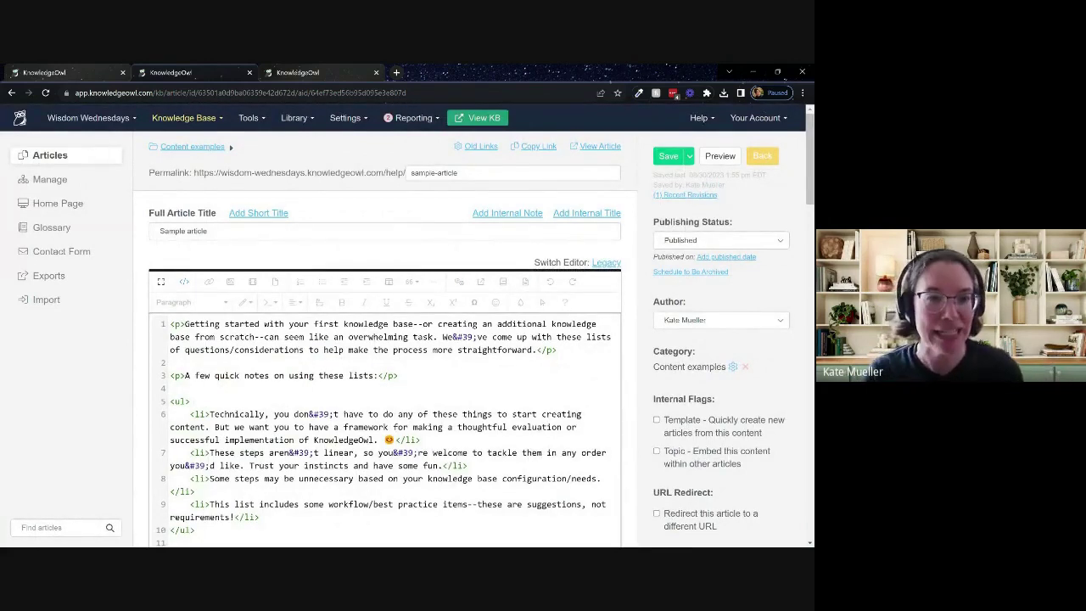
Step: Open Advanced Search from the Tools menu, showing the earlier completed 'iframe src=' search
click(246, 122)
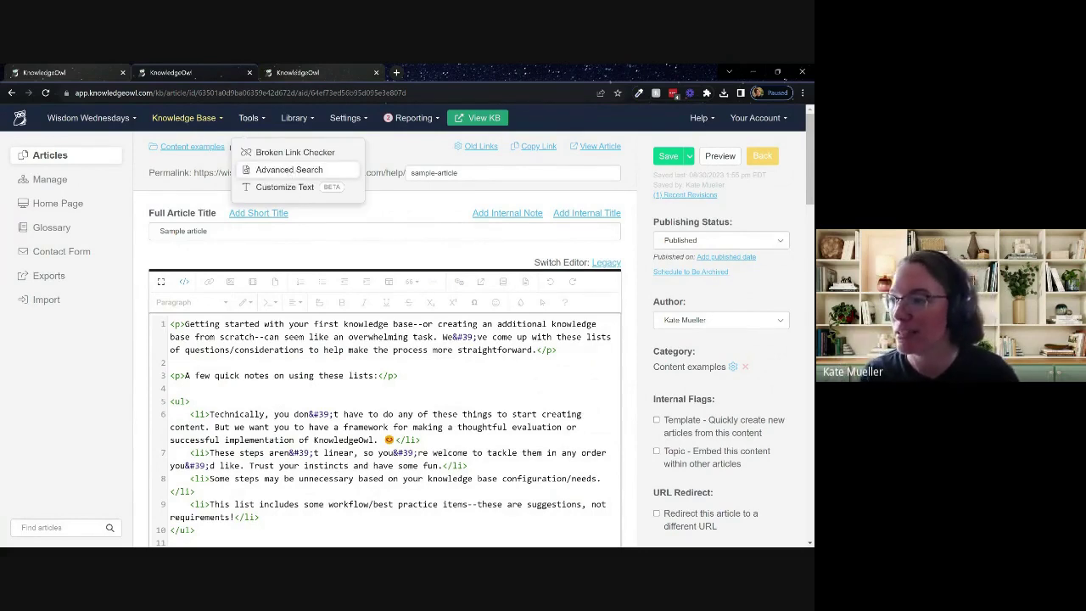
click(294, 174)
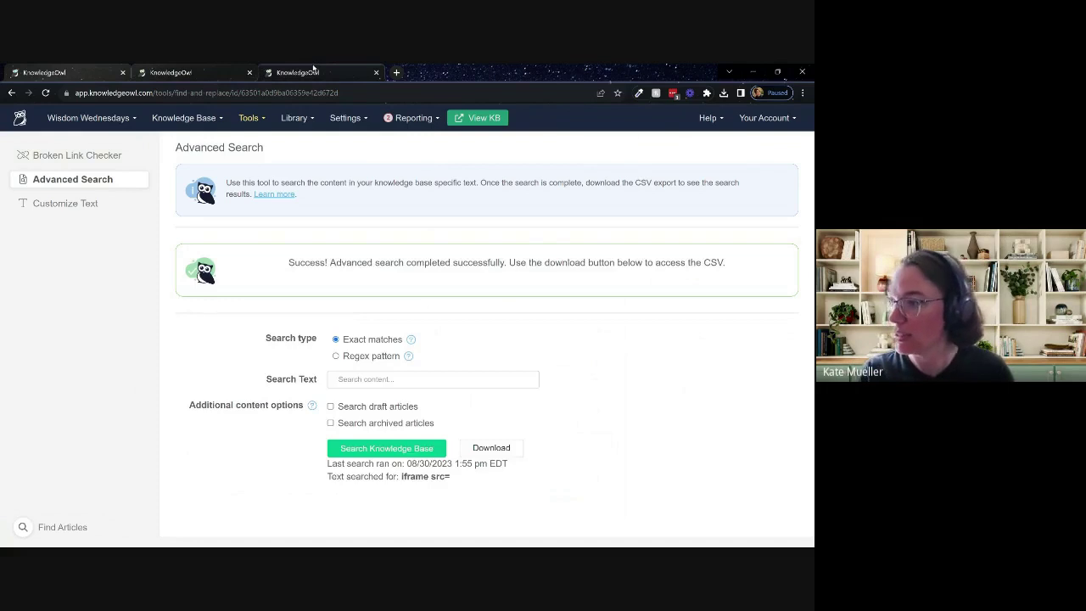
Step: Run an Advanced Search for 'iframe src' and check its 2:07 pm success message
click(198, 117)
click(187, 152)
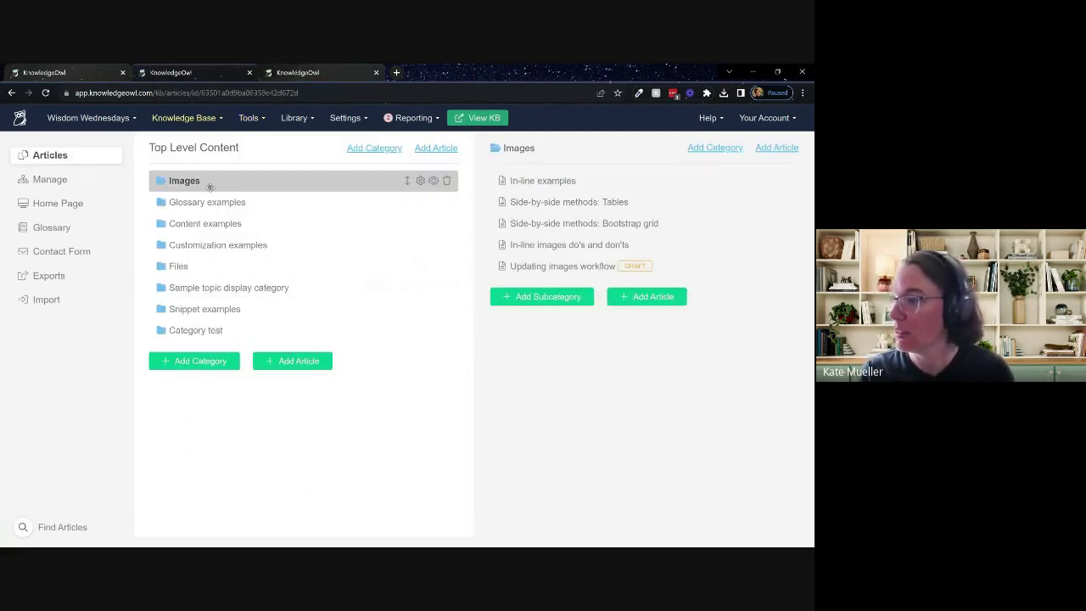
click(315, 73)
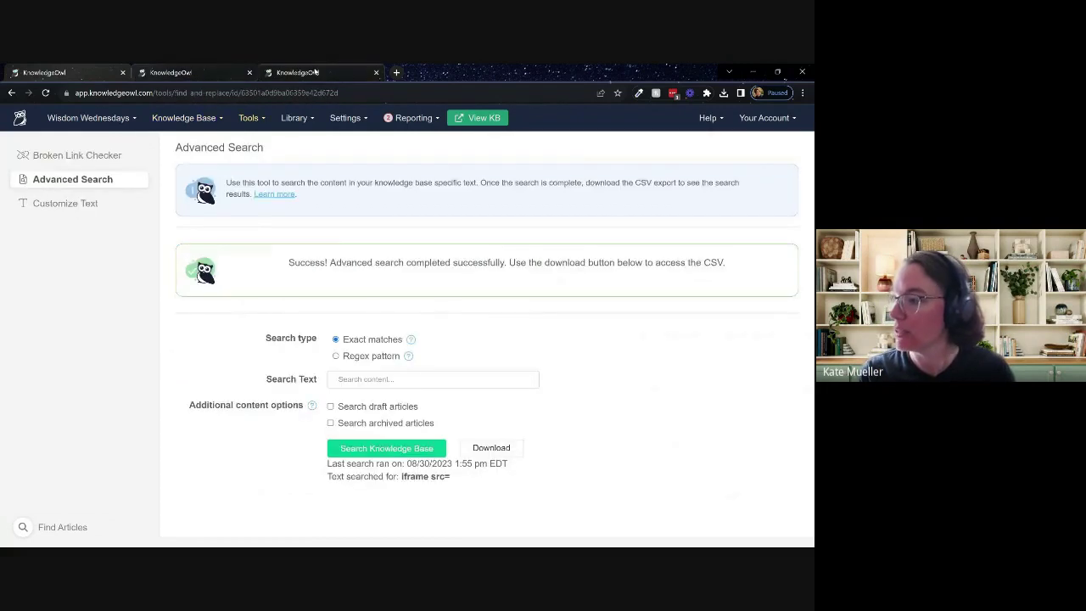
text(iframe src)
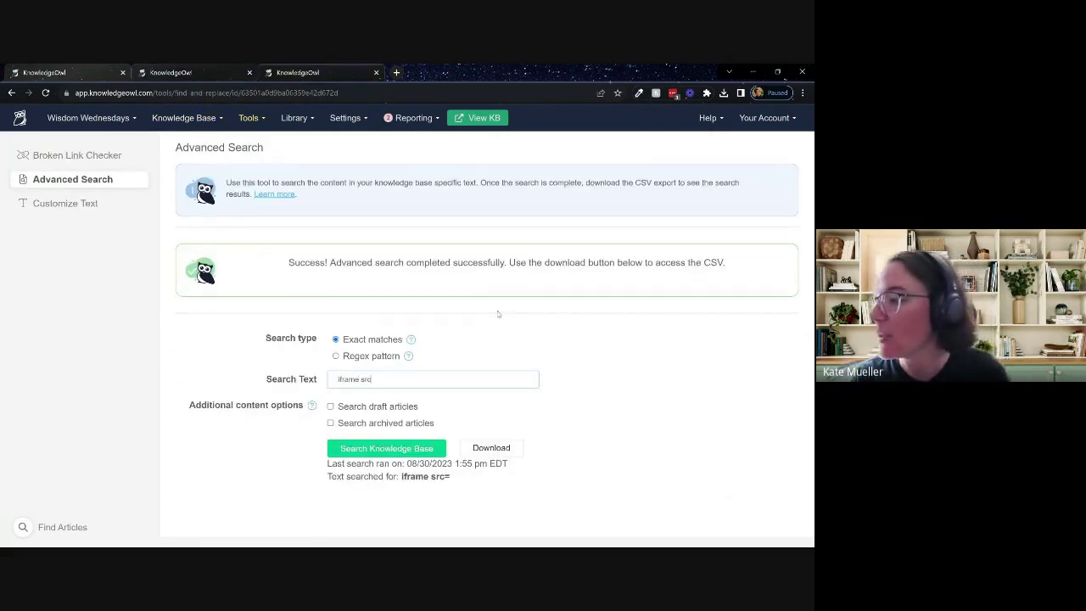
click(380, 448)
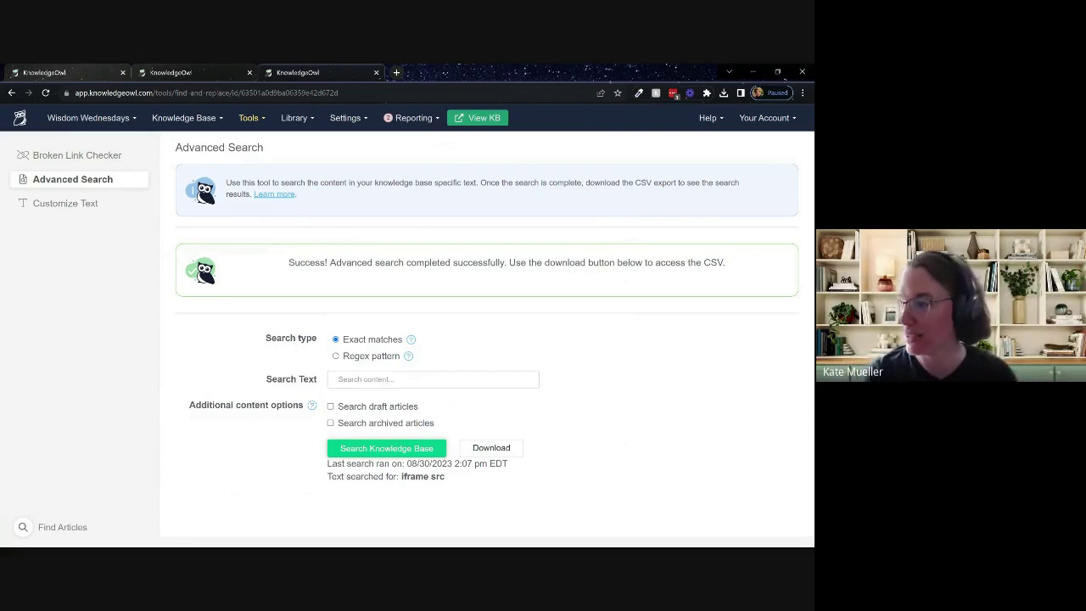
drag(289, 262, 723, 263)
click(647, 331)
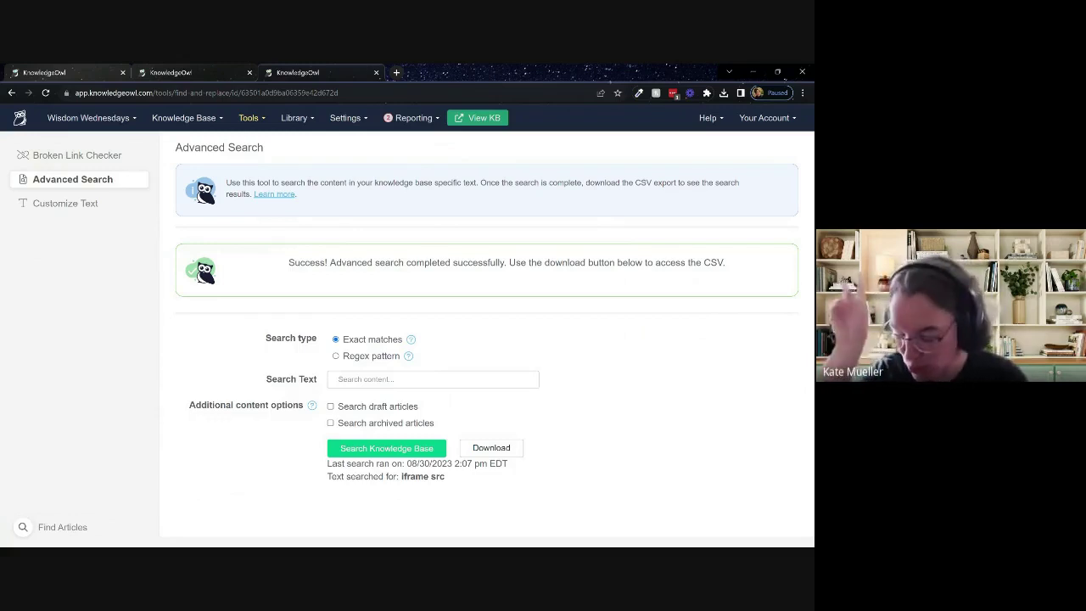
Step: Download the 'iframe src' search results CSV and open it in Excel
click(491, 450)
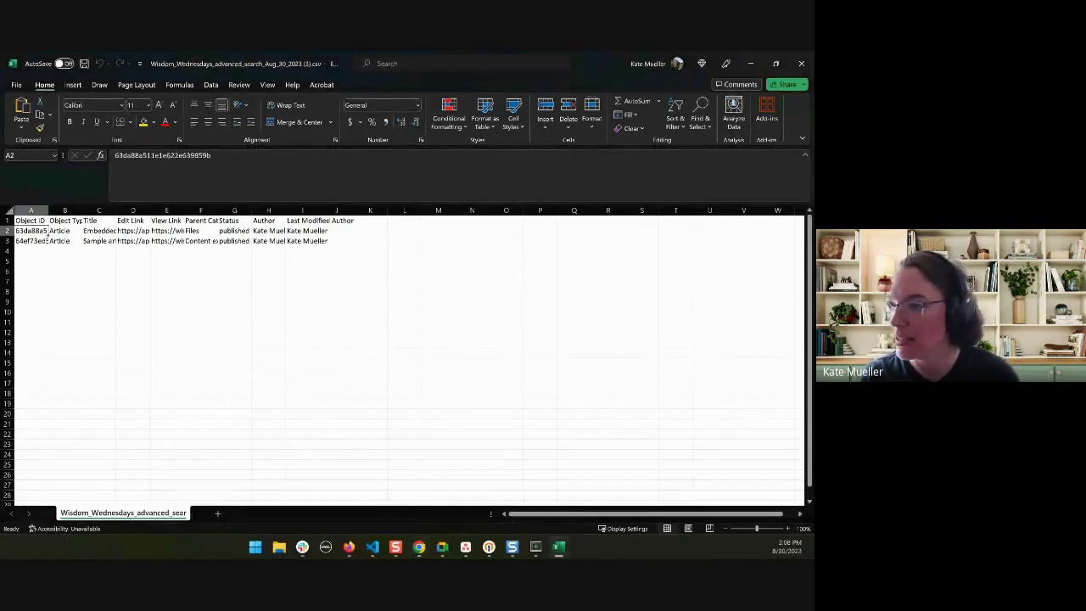
Step: Select the whole sheet and AutoFit every column to its contents
click(10, 209)
double_click(47, 210)
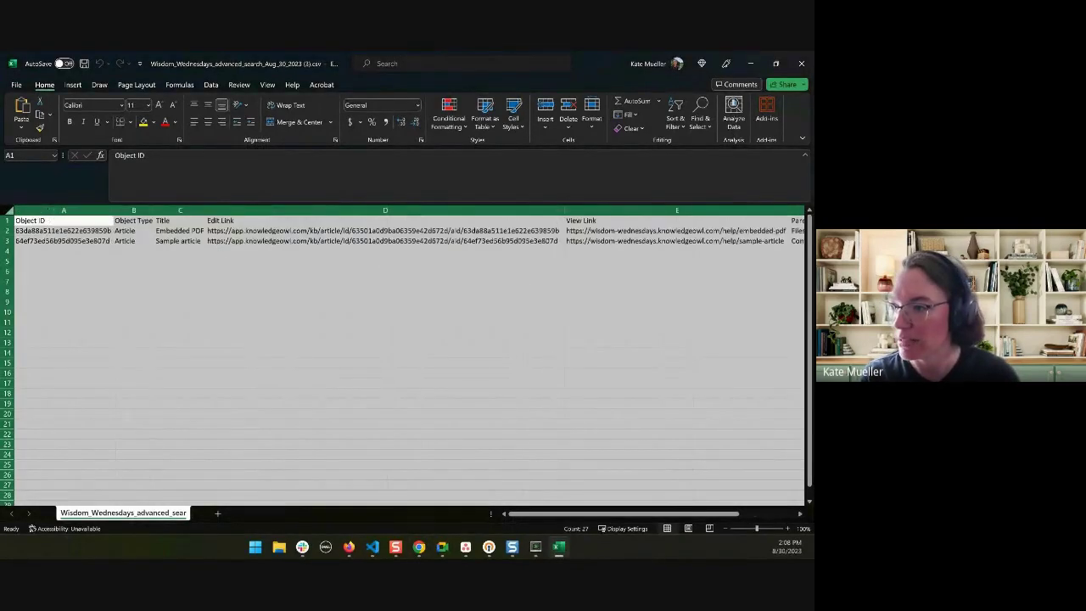
click(178, 241)
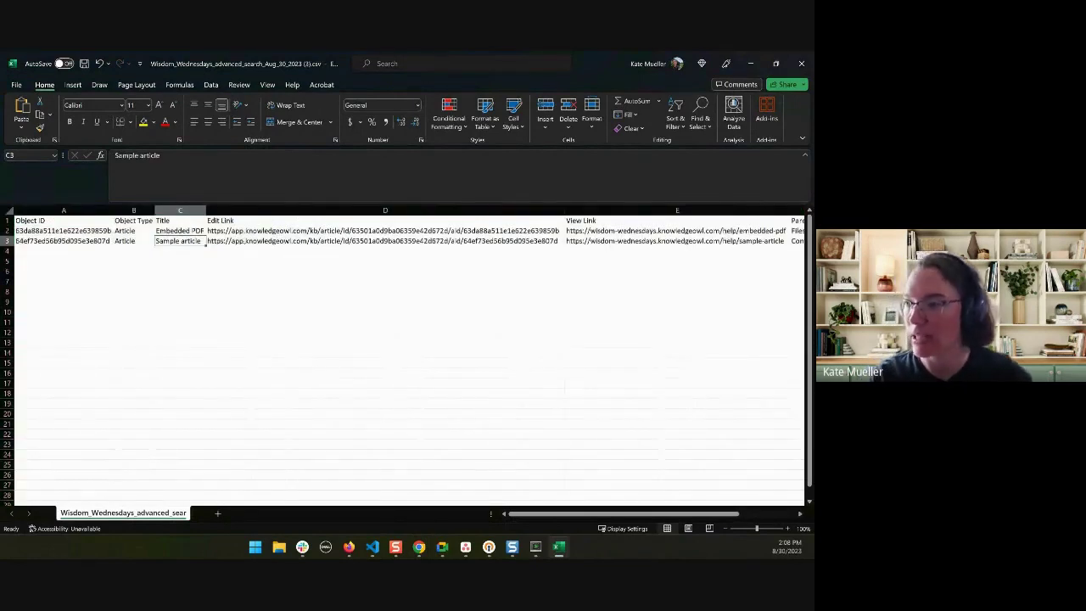
Step: Review the Object ID, Object Type and title values of both results
drag(34, 221, 133, 241)
click(63, 231)
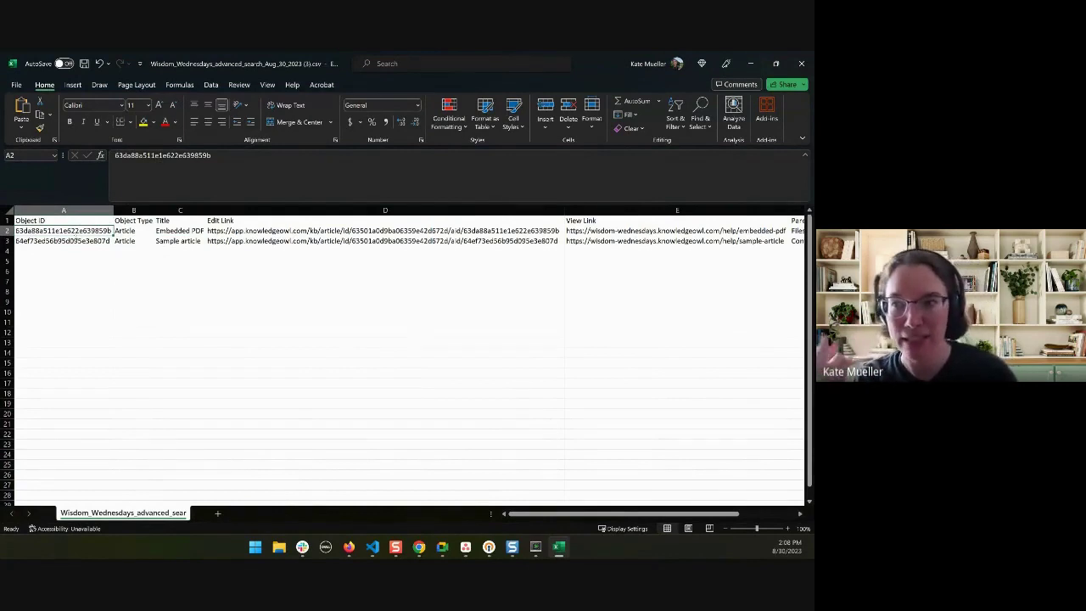
drag(115, 231, 143, 246)
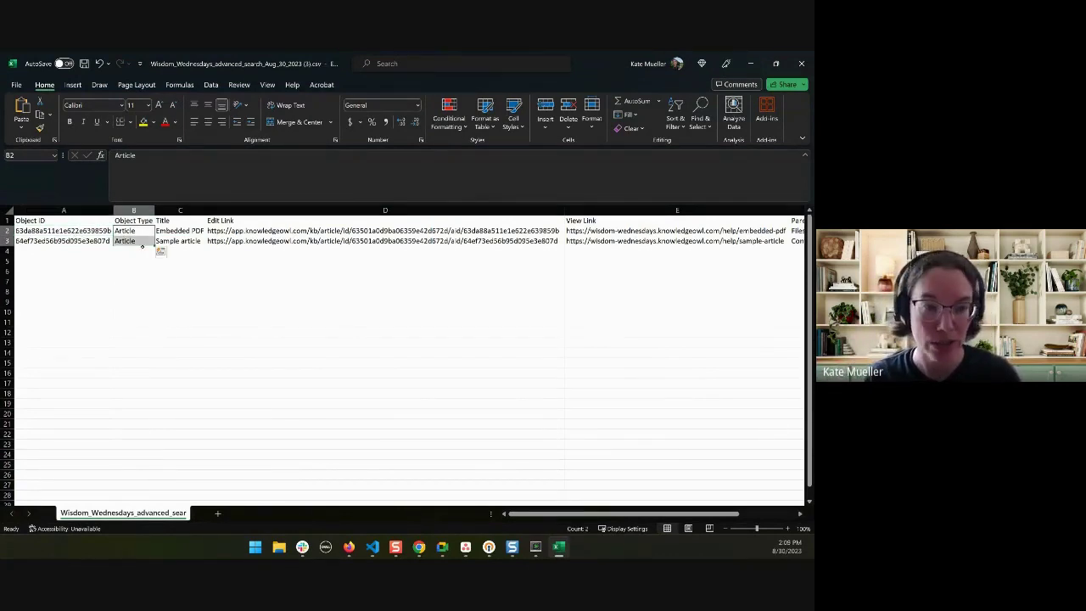
click(184, 230)
drag(185, 231, 183, 242)
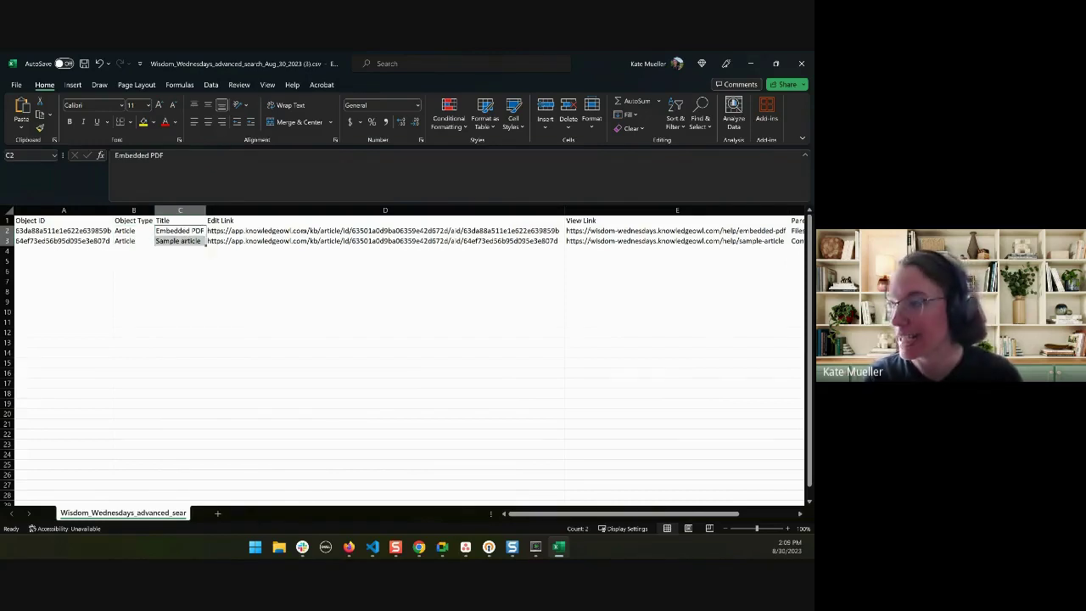
Step: Review the Edit Link, View Link, Parent Category and Author fields of the results
click(212, 231)
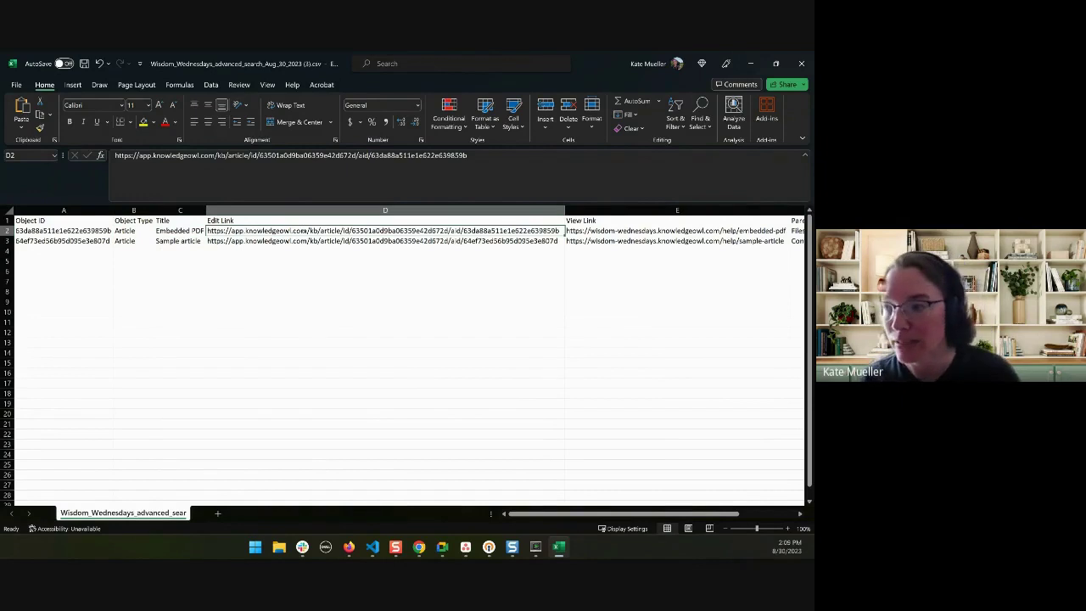
click(677, 231)
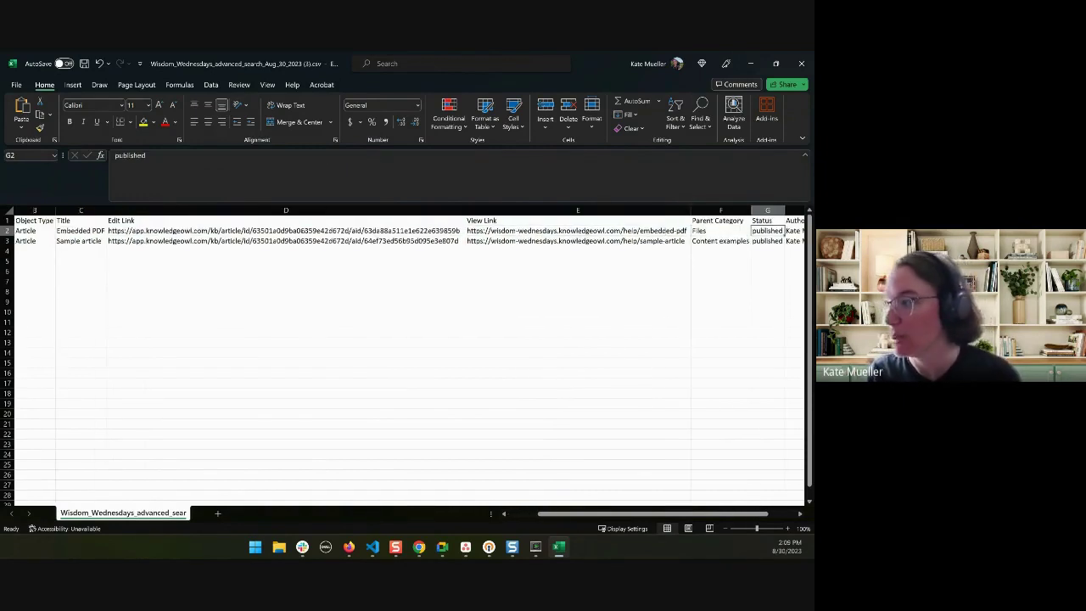
click(747, 221)
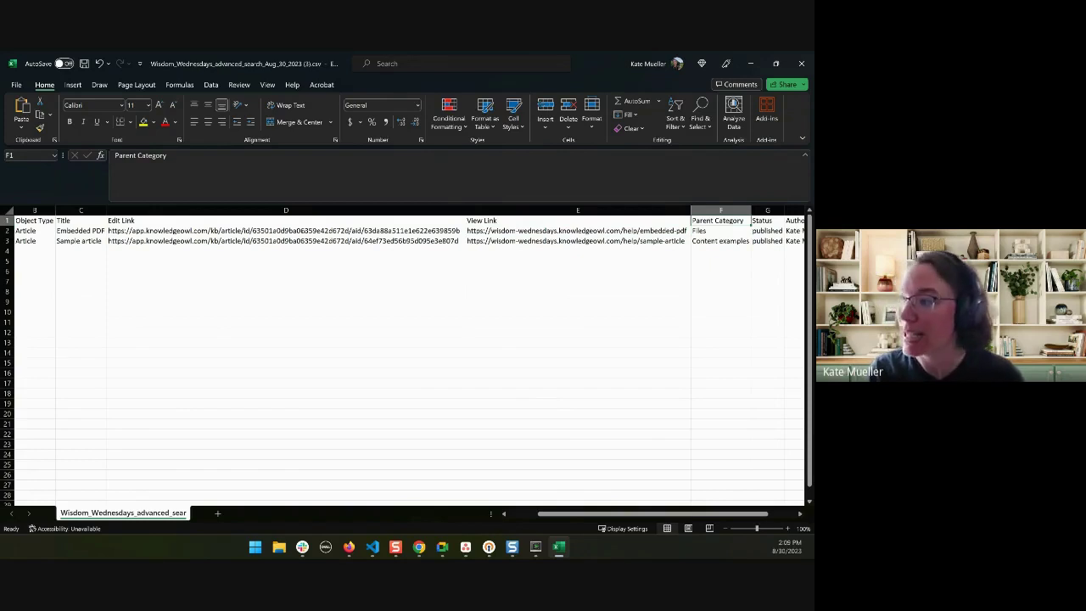
key(Down)
key(Right)
key(Right)
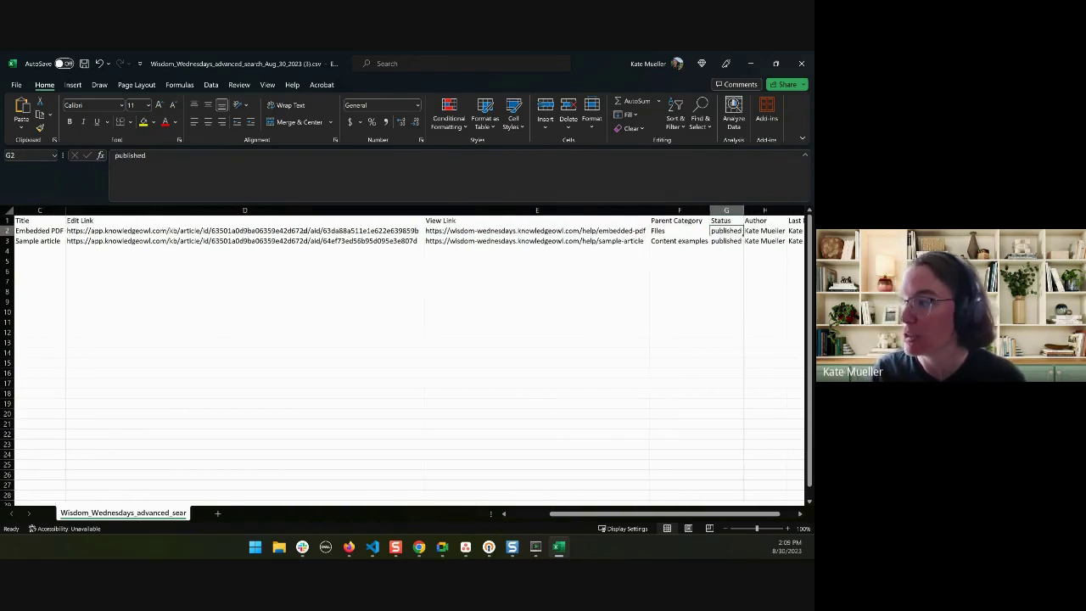
scroll(408, 356, right, 5)
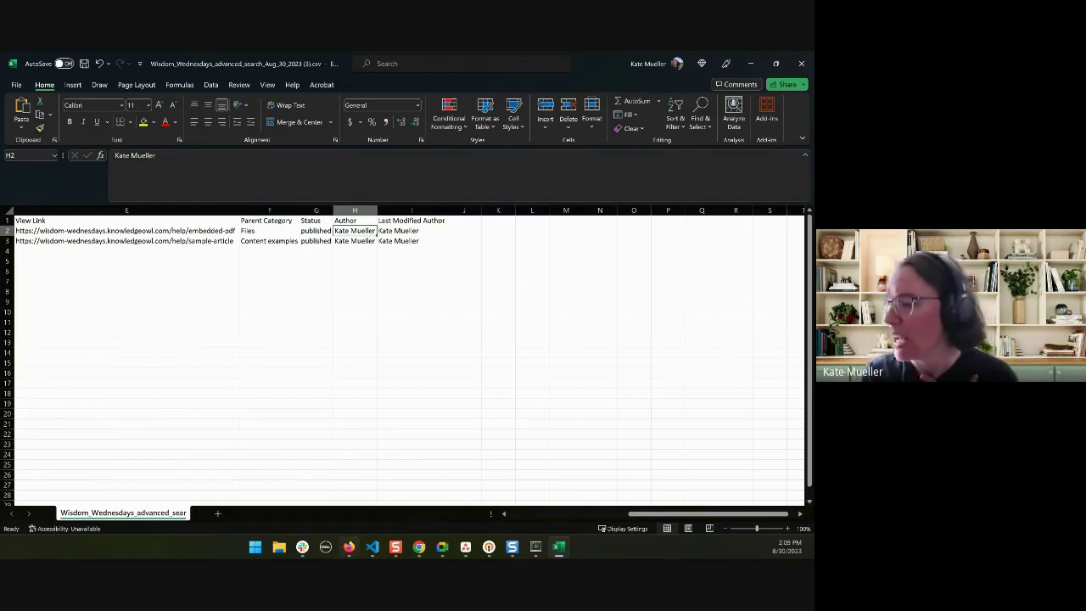
click(418, 547)
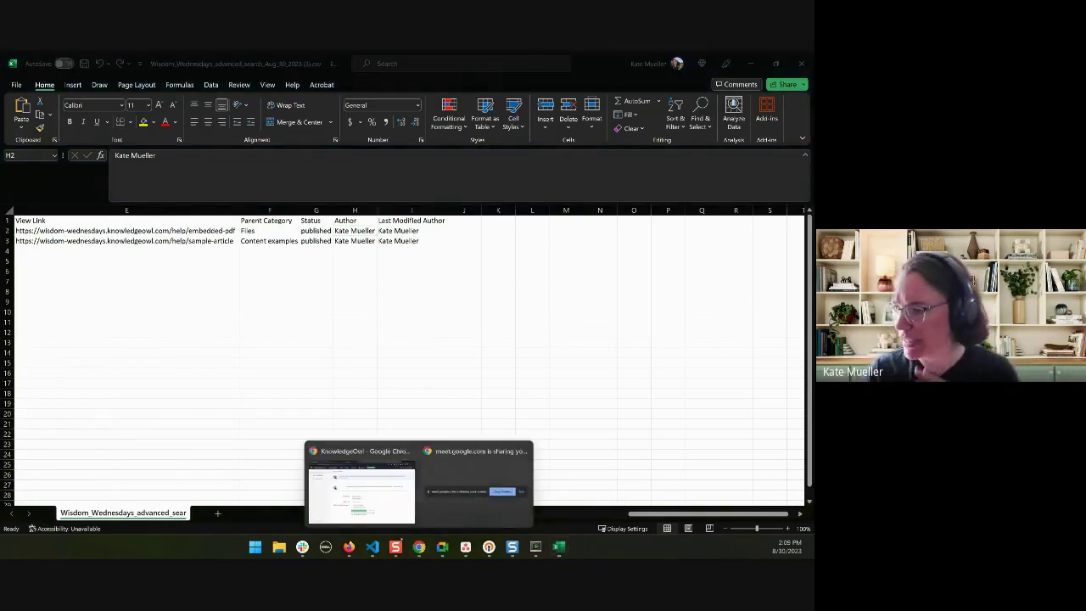
Step: Back on the Advanced Search page, review the 2:07 pm 'iframe src' last-search summary
click(361, 493)
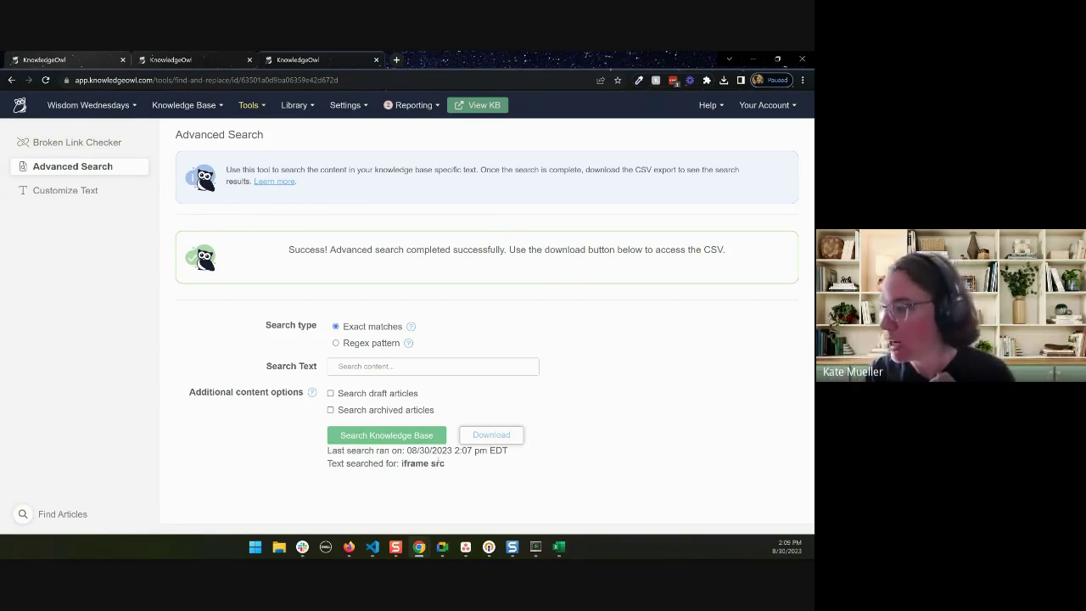
triple_click(472, 464)
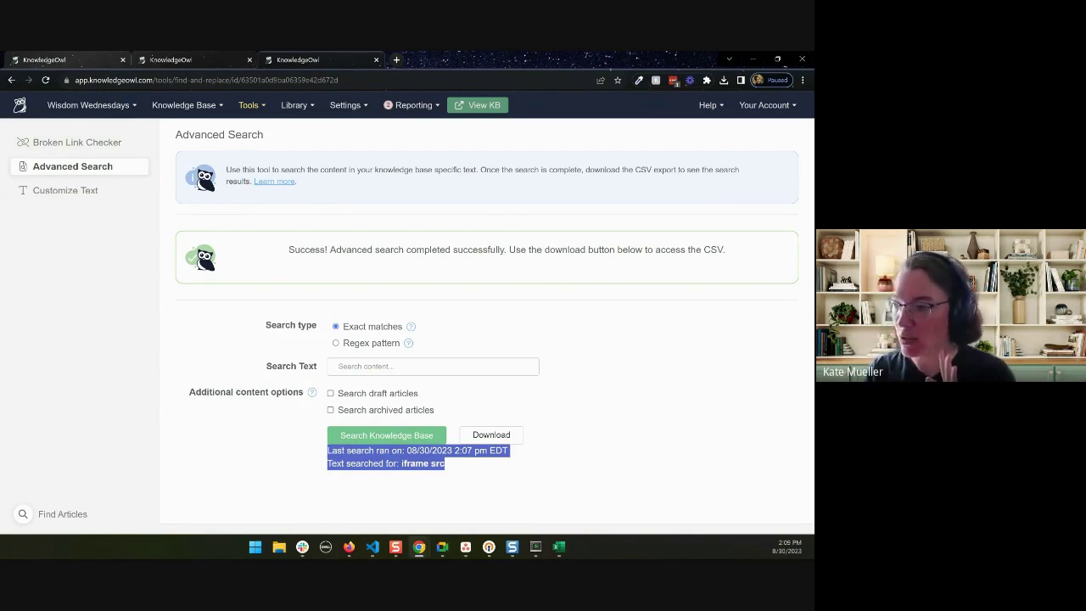
click(473, 472)
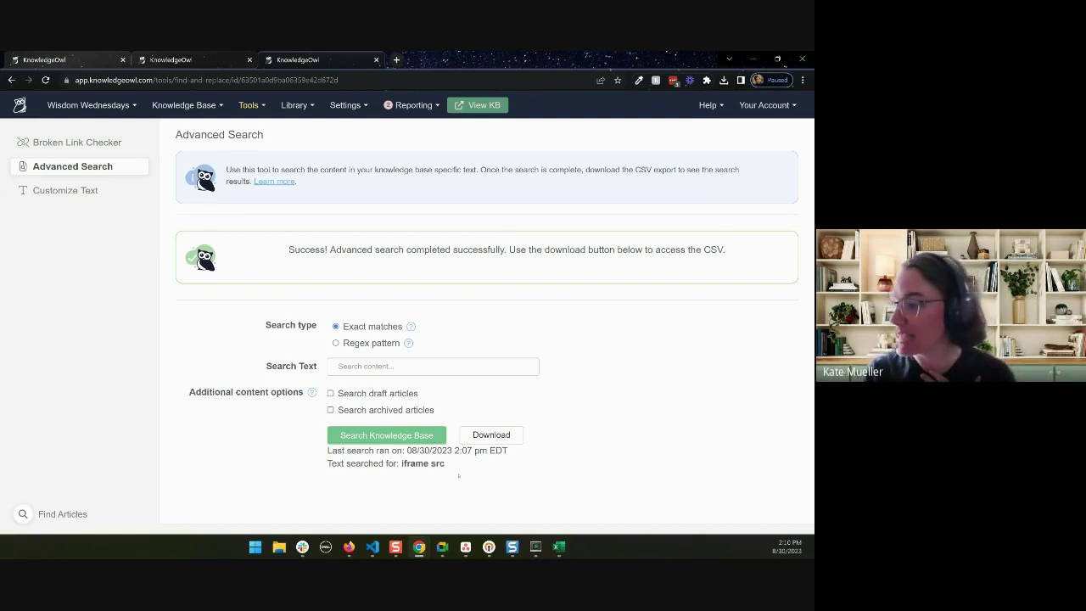
drag(458, 476, 327, 450)
click(272, 439)
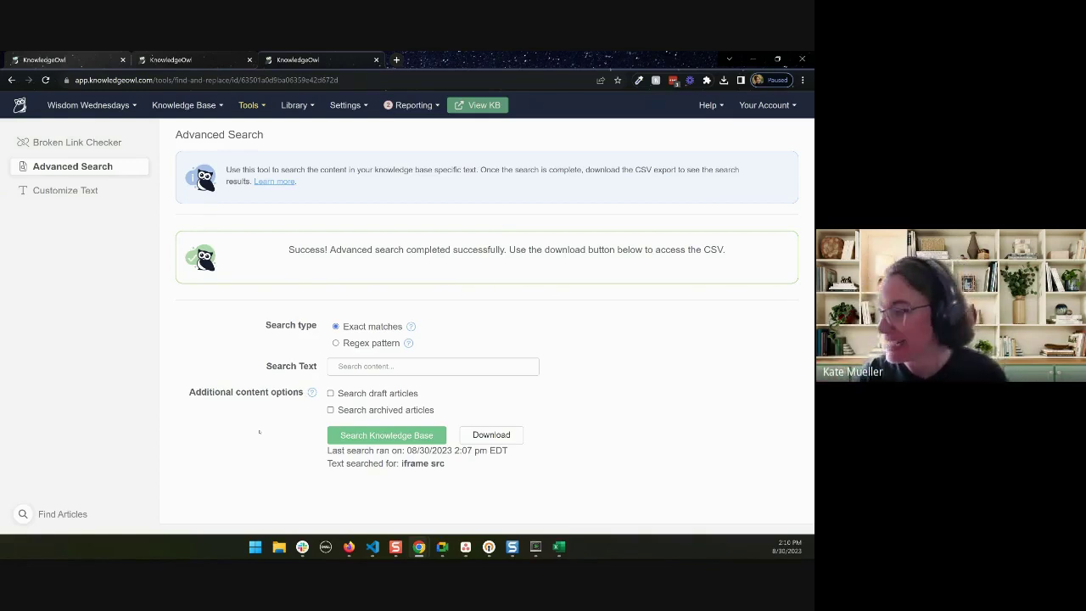
drag(402, 463, 465, 463)
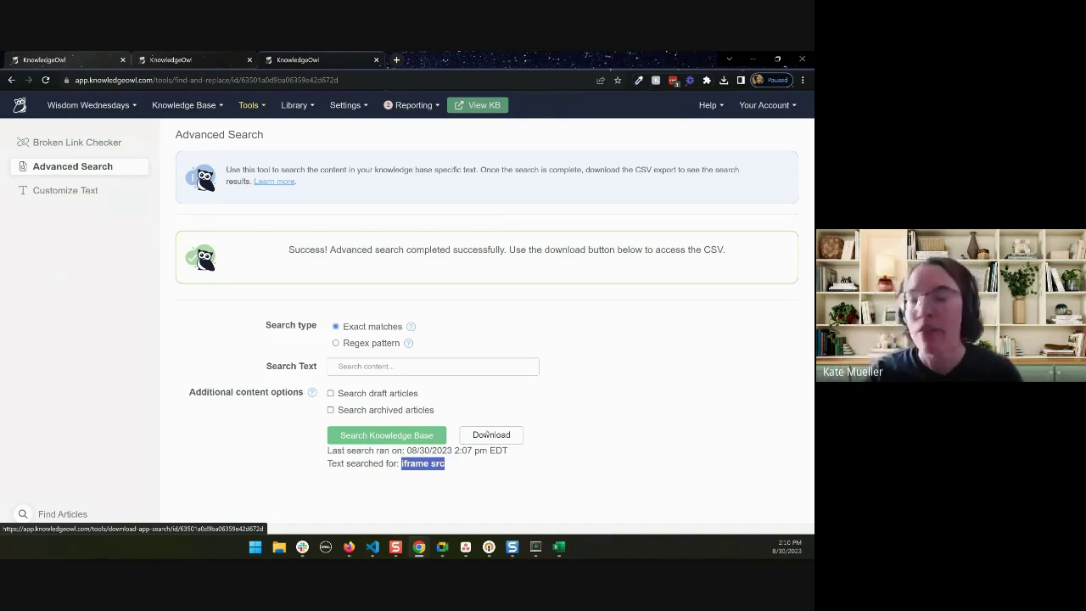
drag(446, 465, 321, 455)
click(278, 447)
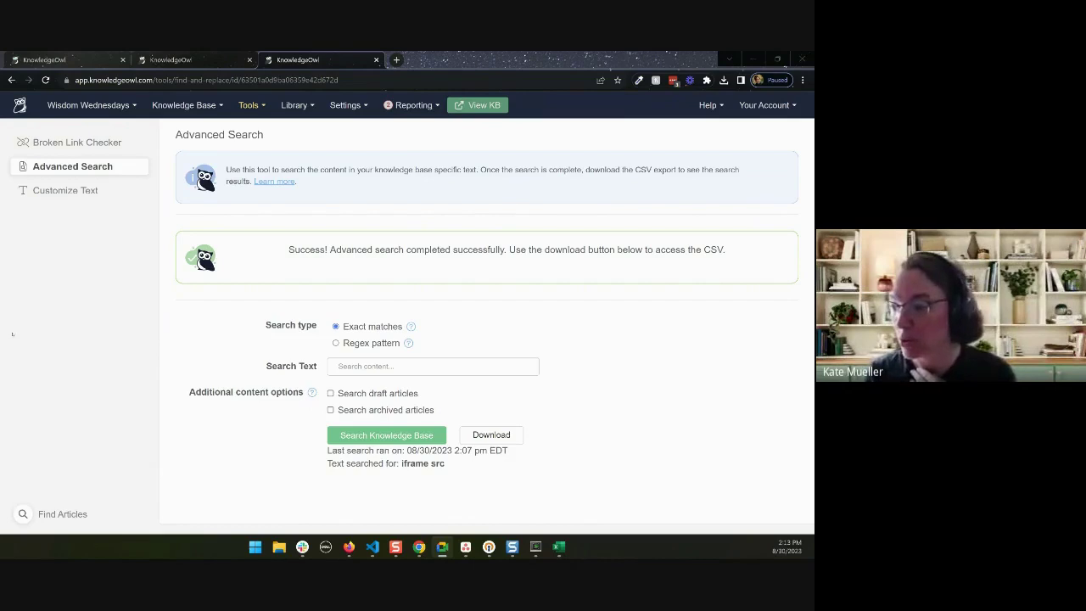
Step: Go to the knowledge base article list and expand the Content examples category
click(53, 515)
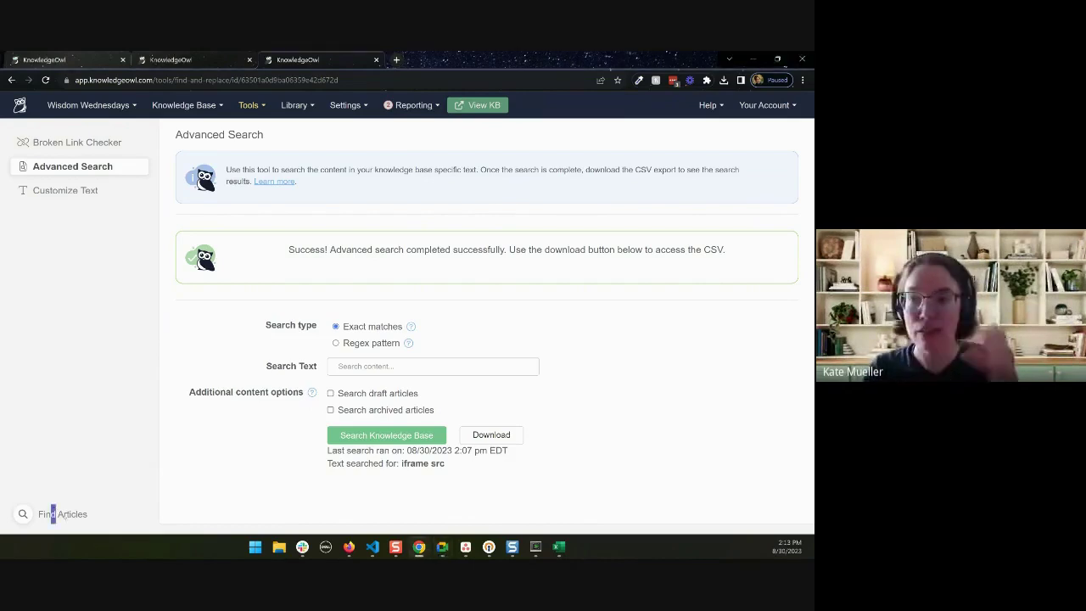
click(52, 514)
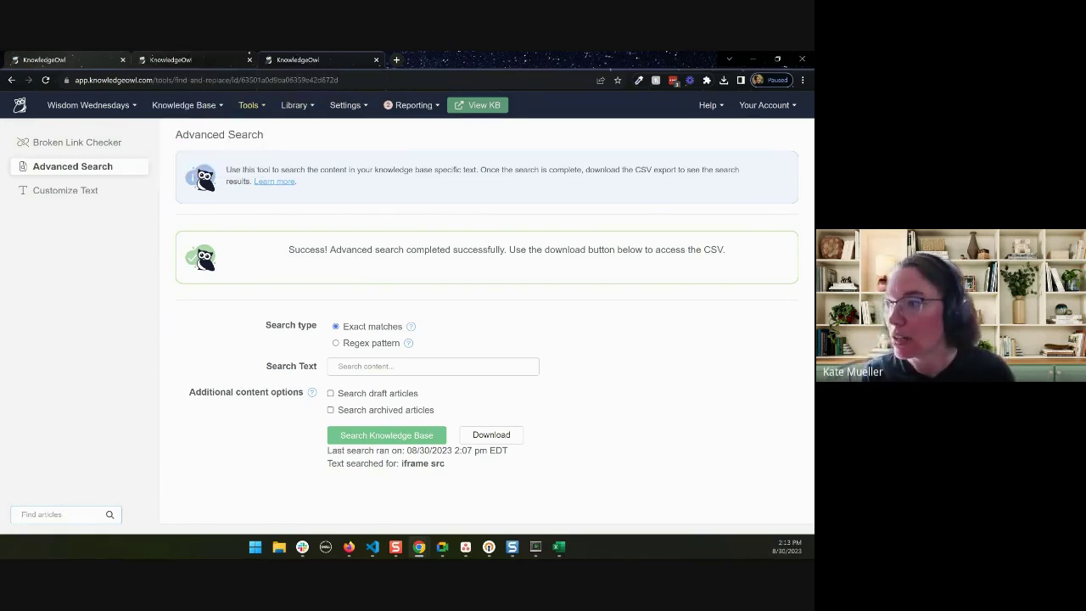
click(199, 104)
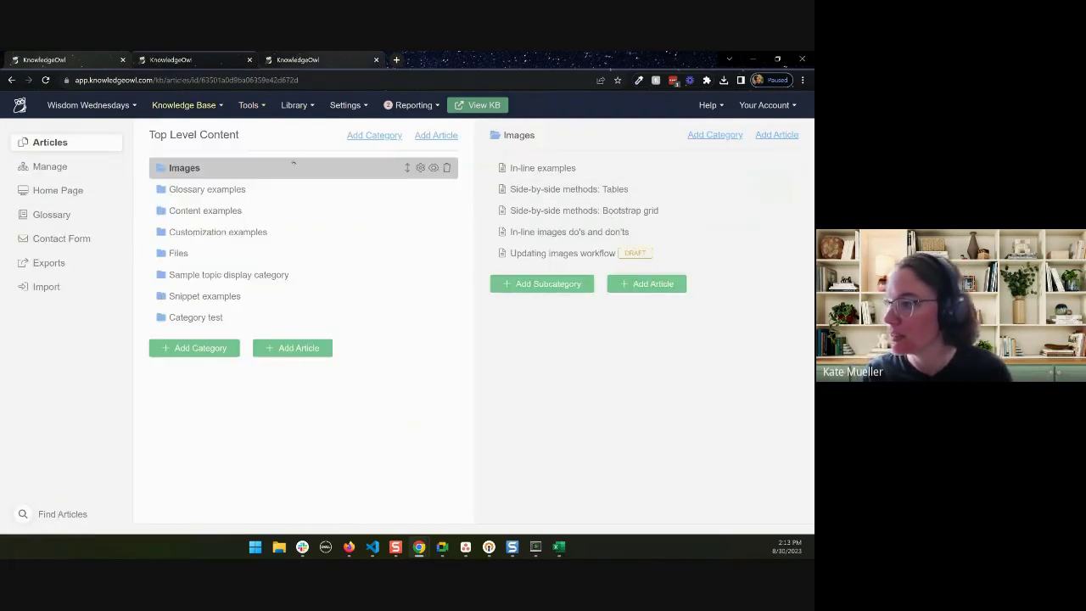
click(280, 210)
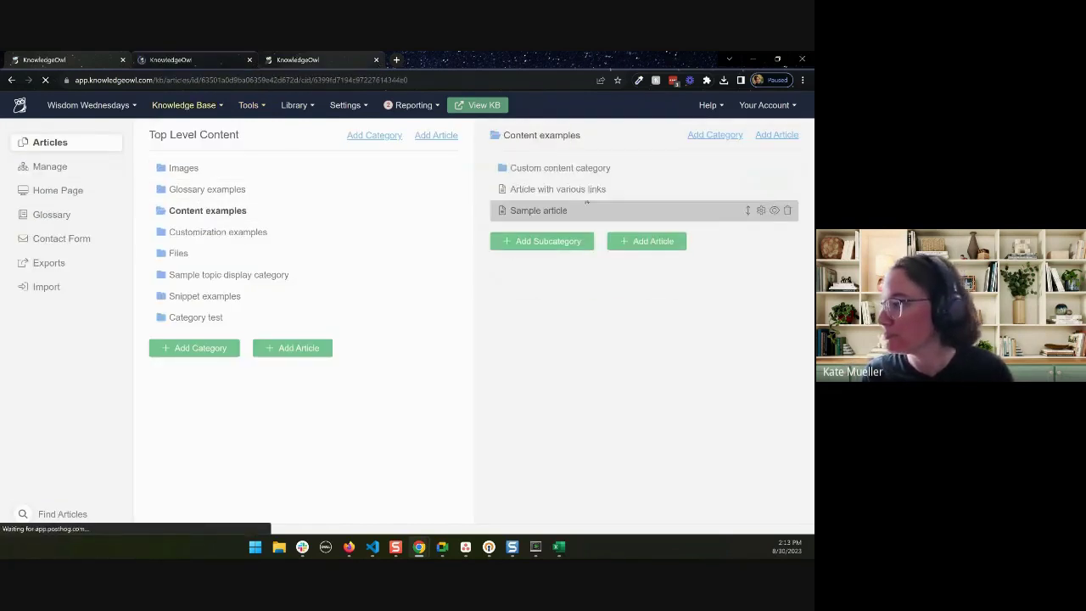
Step: Open 'Article with various links' and show its body as HTML source
click(557, 189)
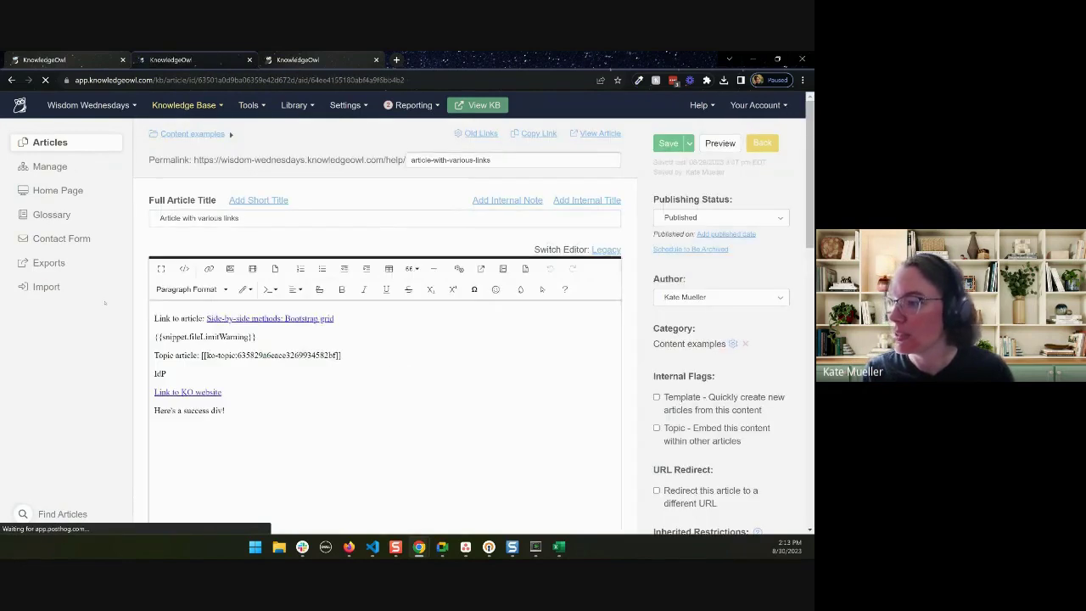
scroll(382, 297, down, 2)
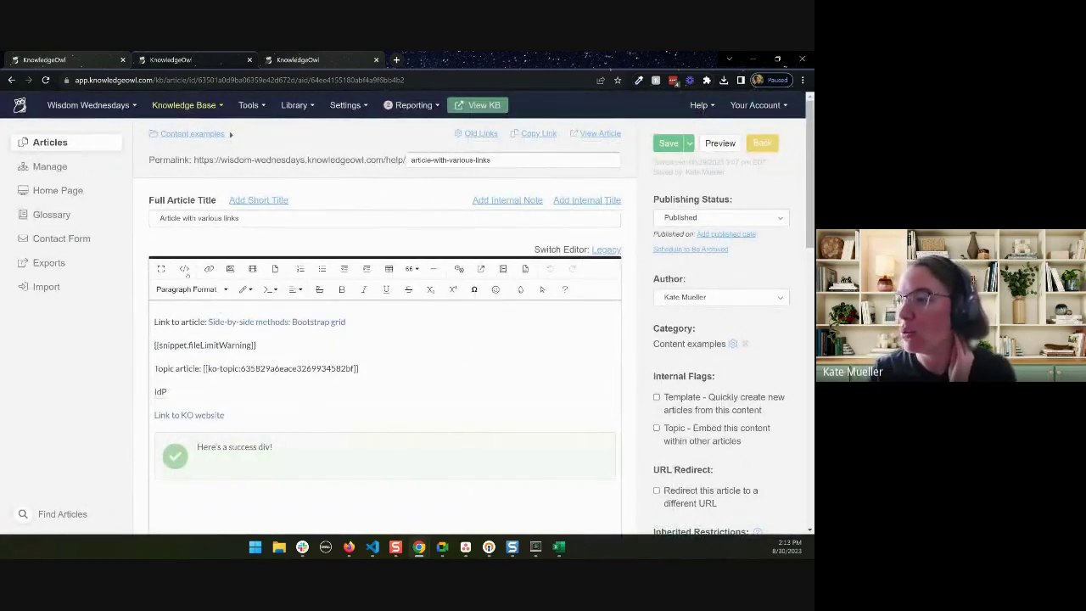
click(184, 268)
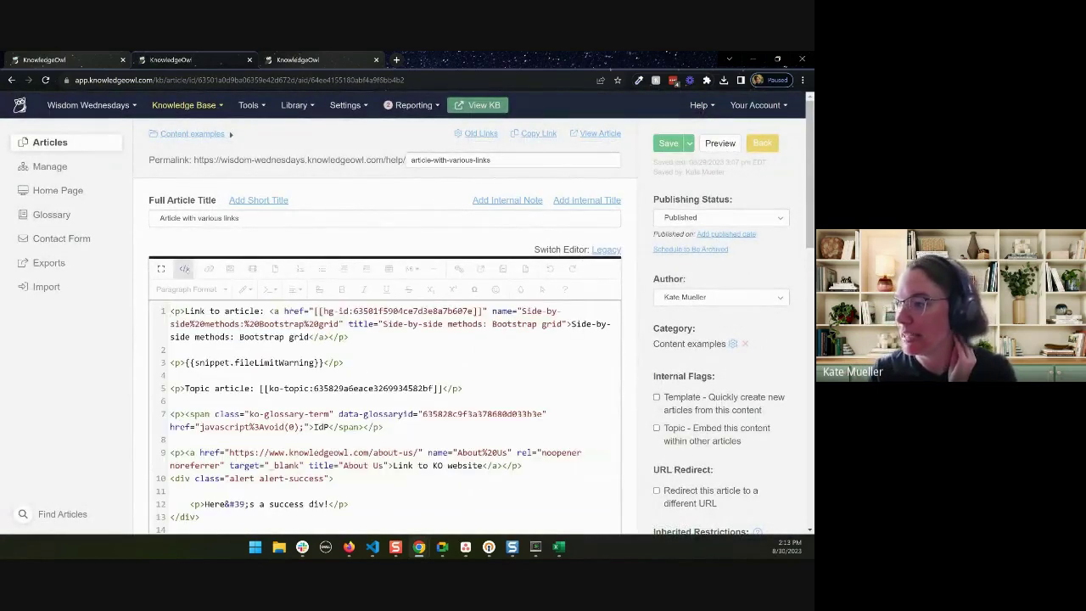
click(184, 268)
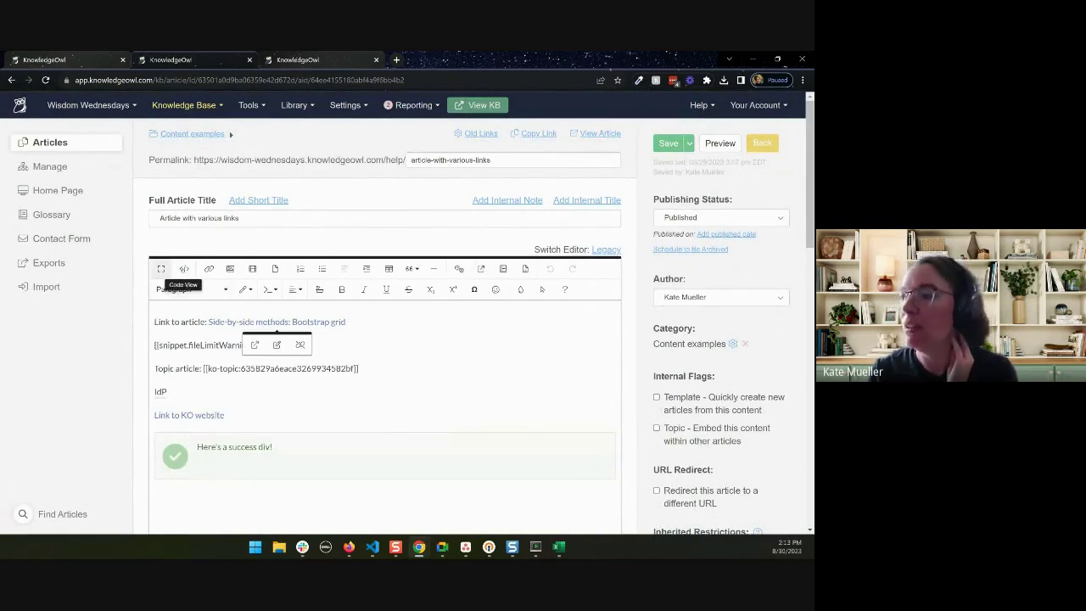
click(184, 268)
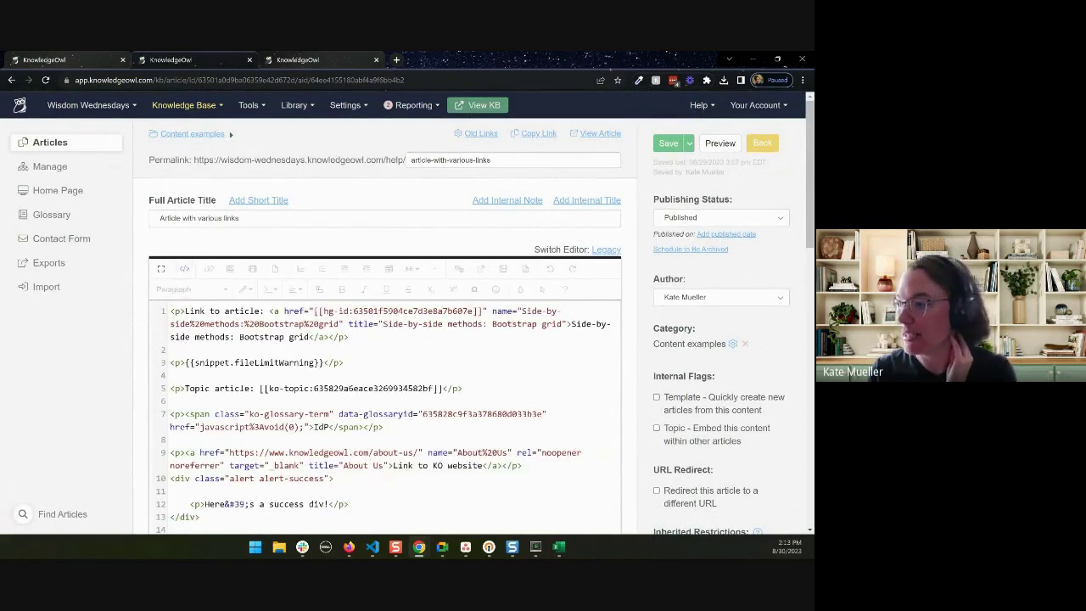
Step: Compare the first link's hg-id with the page address ID, then select the full hg-id target
drag(314, 311, 482, 311)
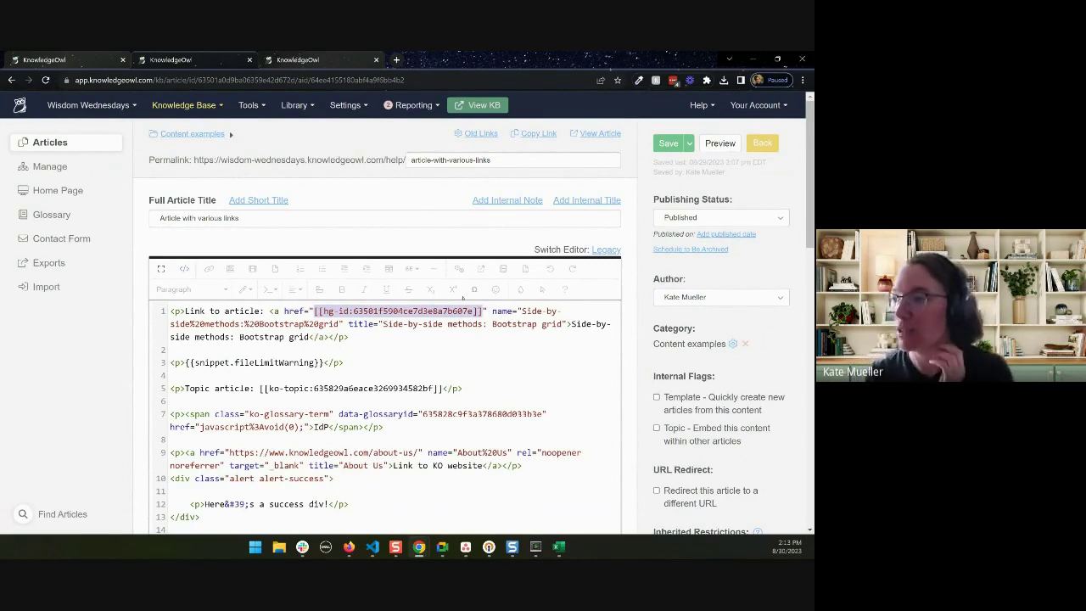
drag(353, 310, 476, 310)
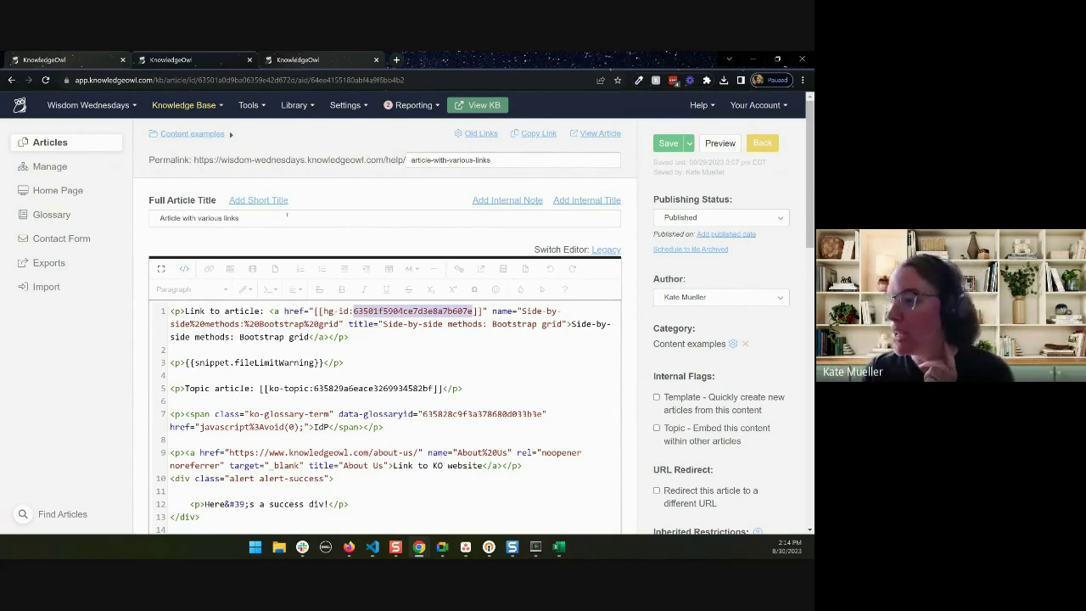
drag(324, 312, 474, 311)
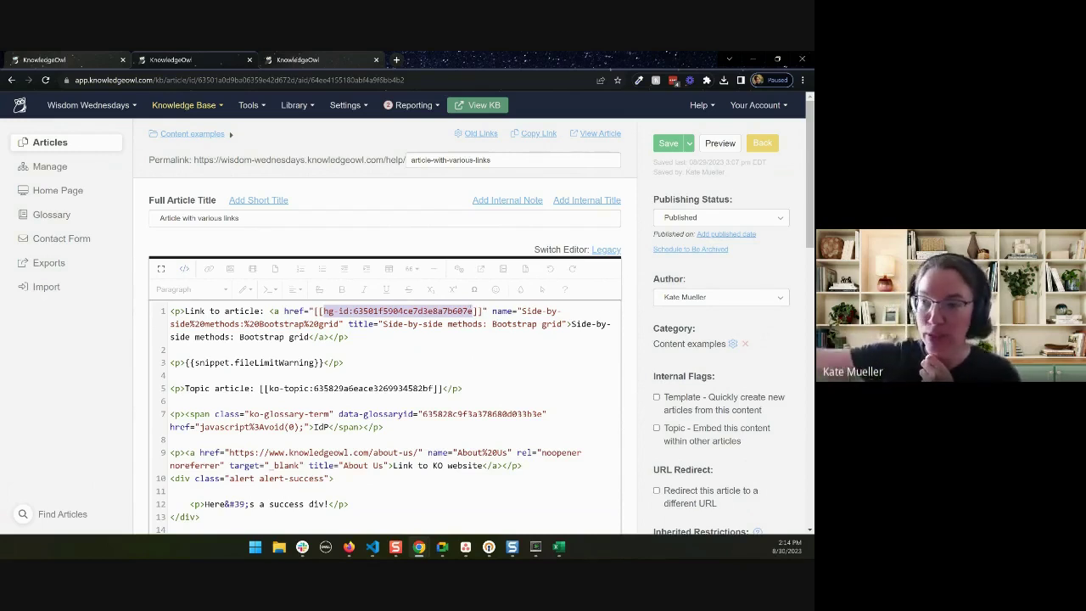
click(353, 311)
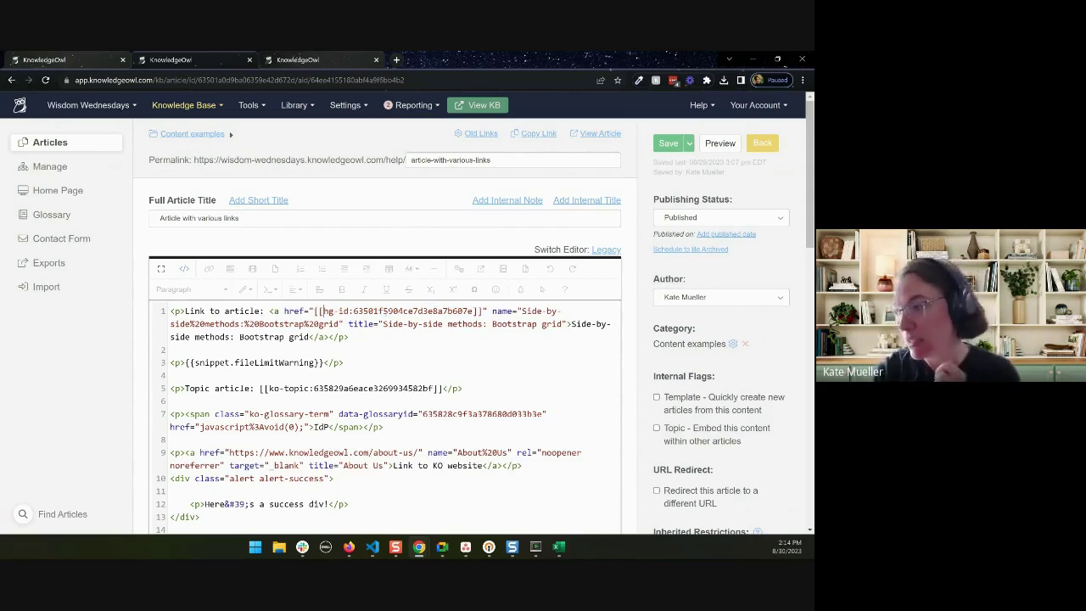
drag(354, 311, 475, 312)
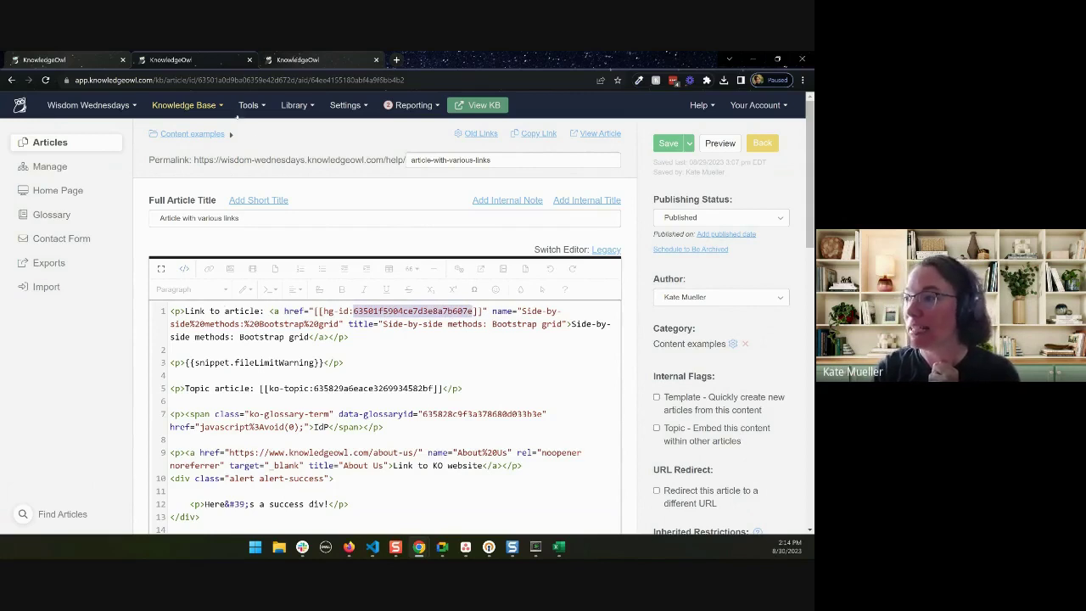
click(233, 80)
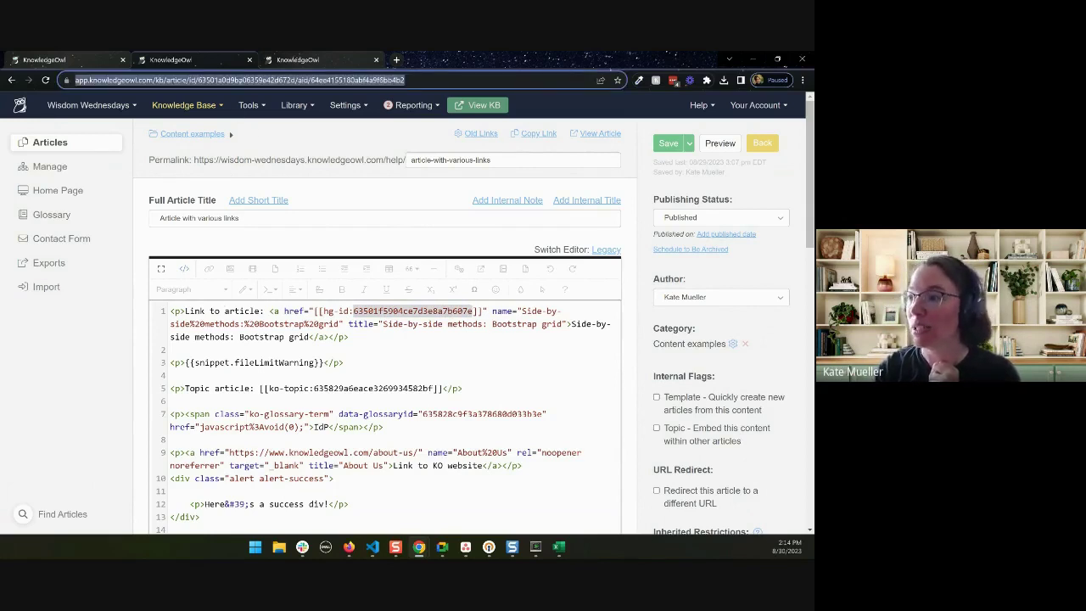
double_click(271, 80)
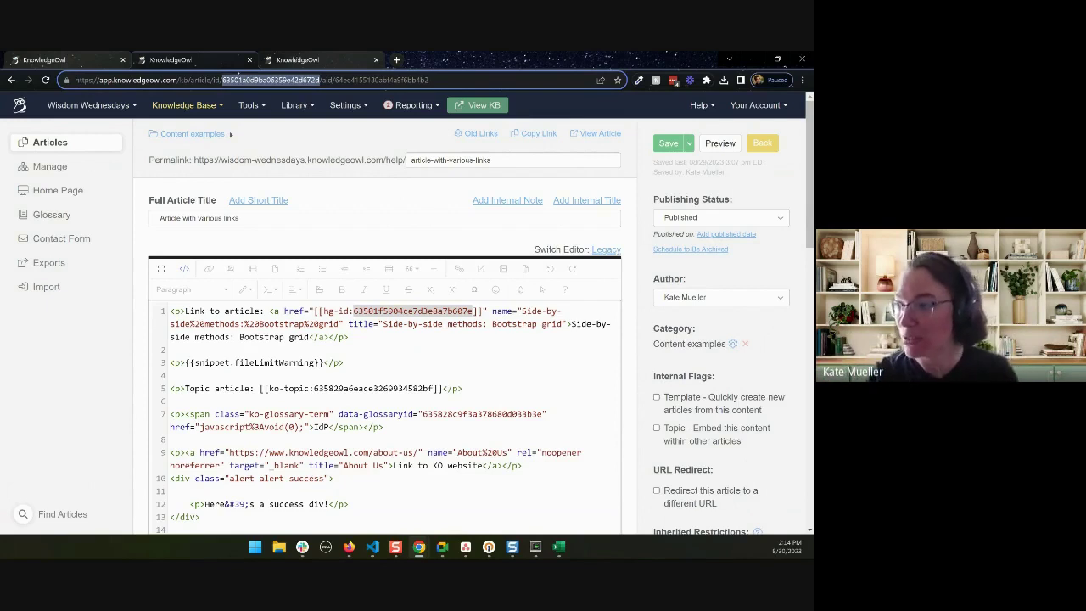
click(404, 312)
drag(323, 311, 474, 312)
key(ctrl+c)
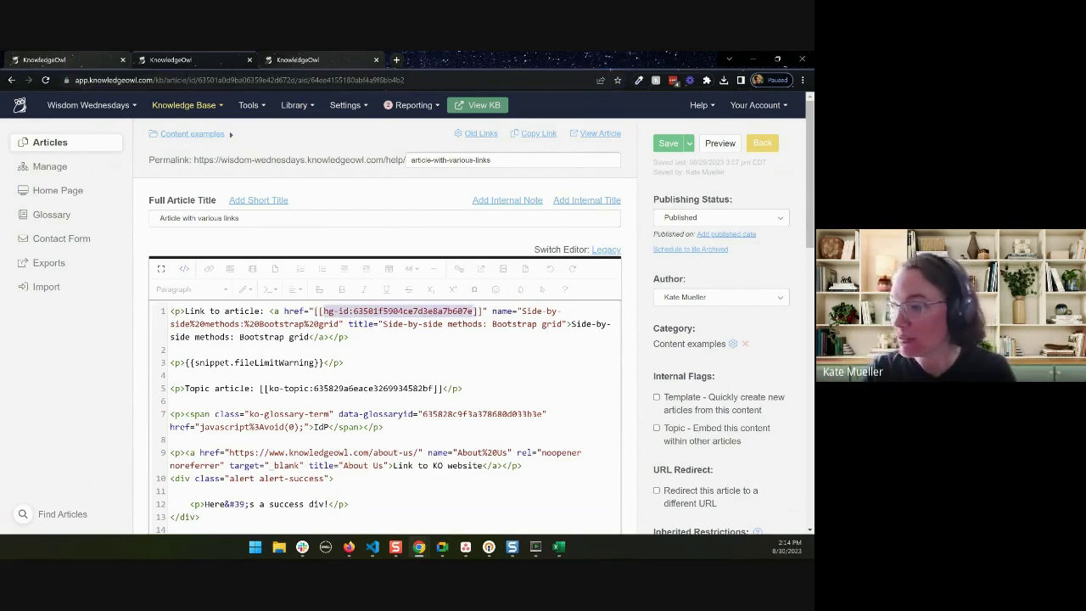
Step: Search the knowledge base for 'hg-id:63501f5904ce7d3e8a7b607e' and download the results CSV
key(ctrl+Tab)
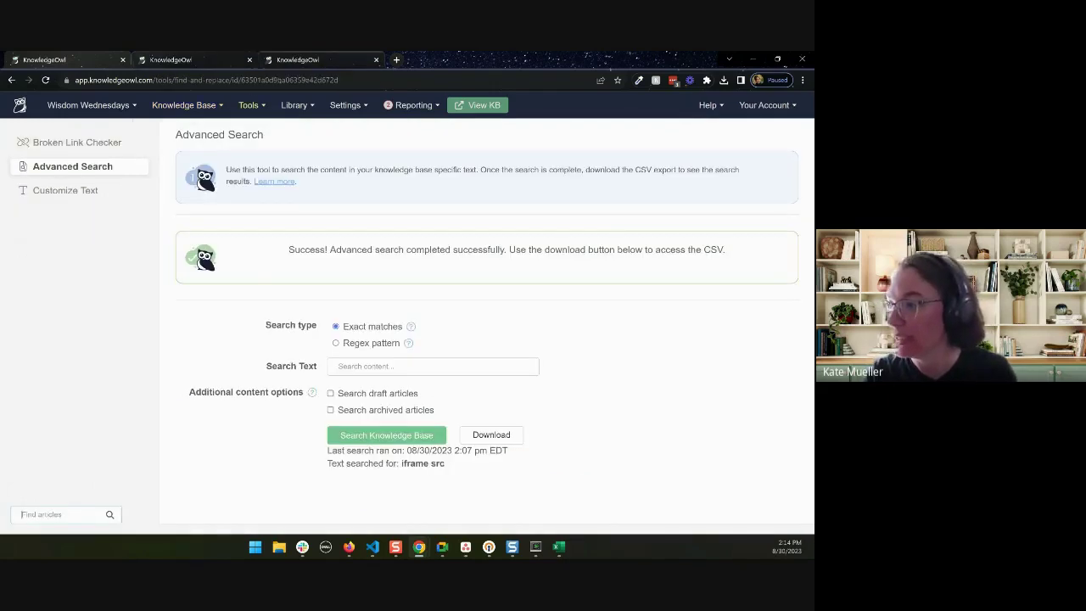
key(ctrl+v)
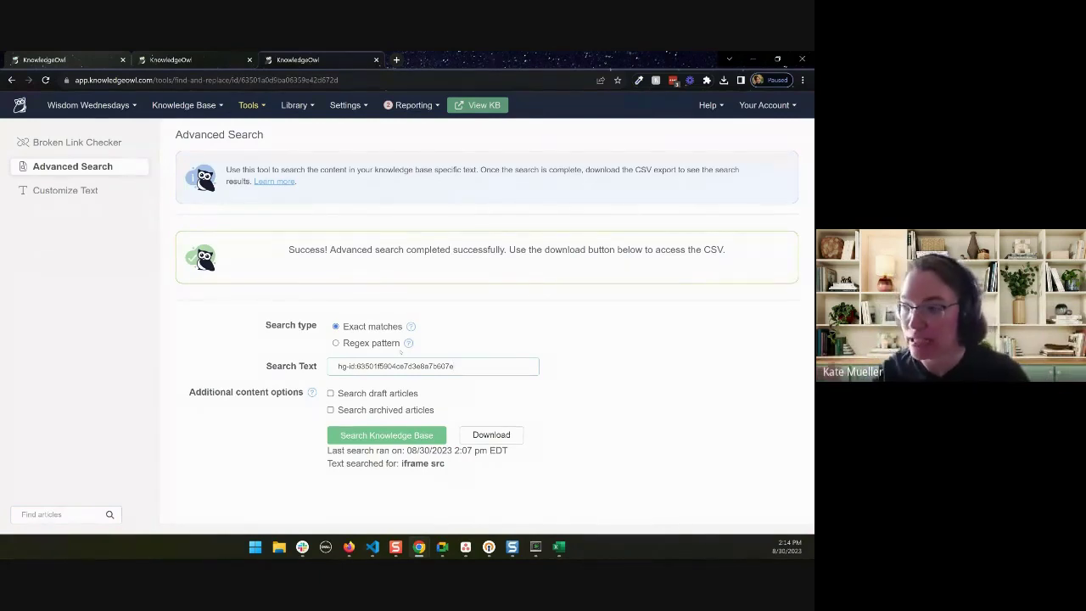
click(396, 436)
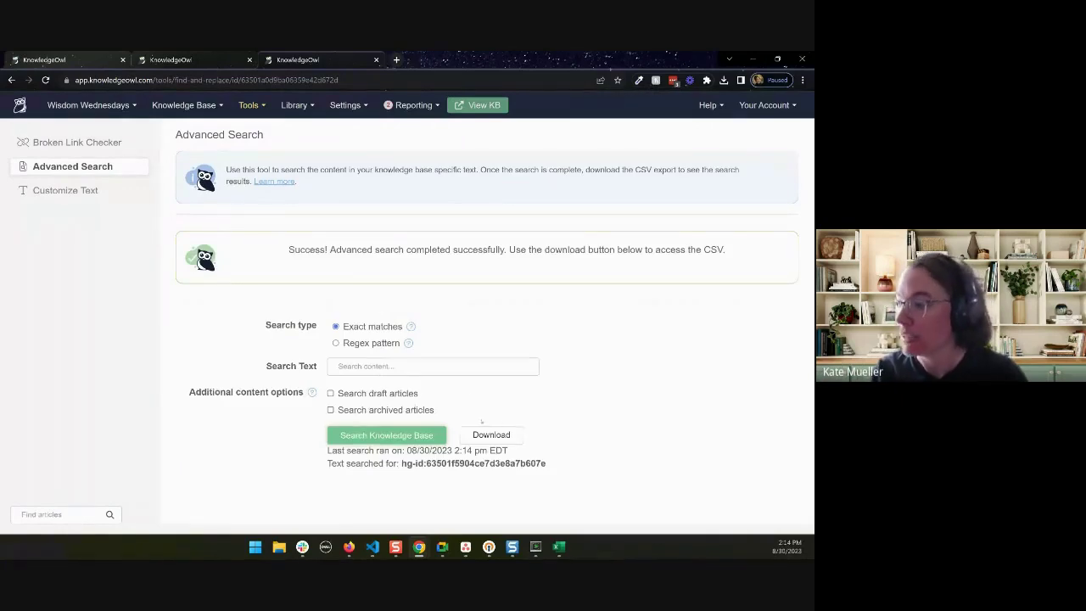
click(491, 434)
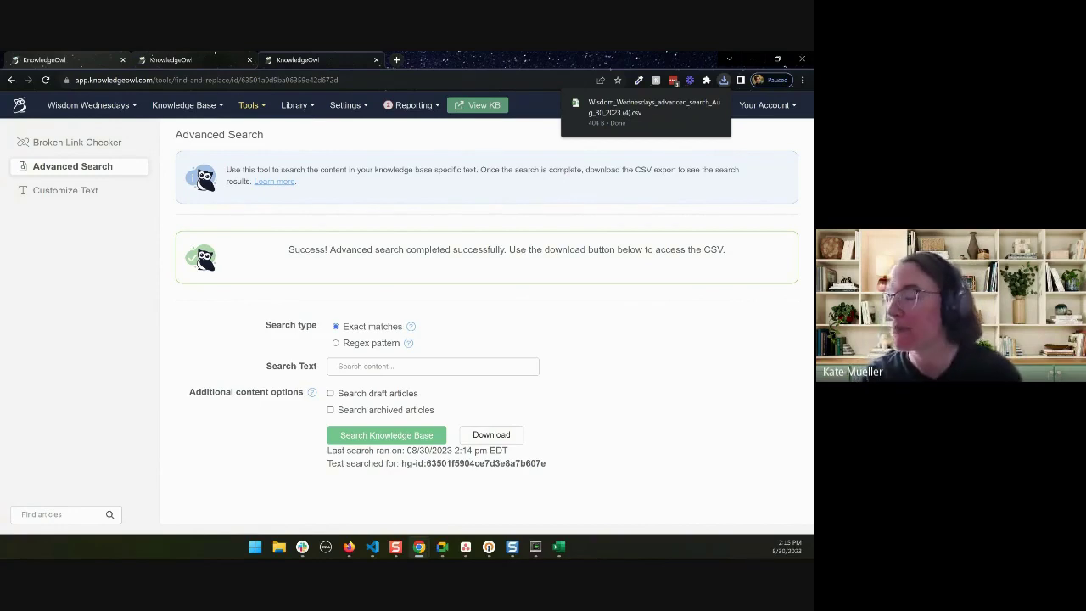
key(ctrl+Tab)
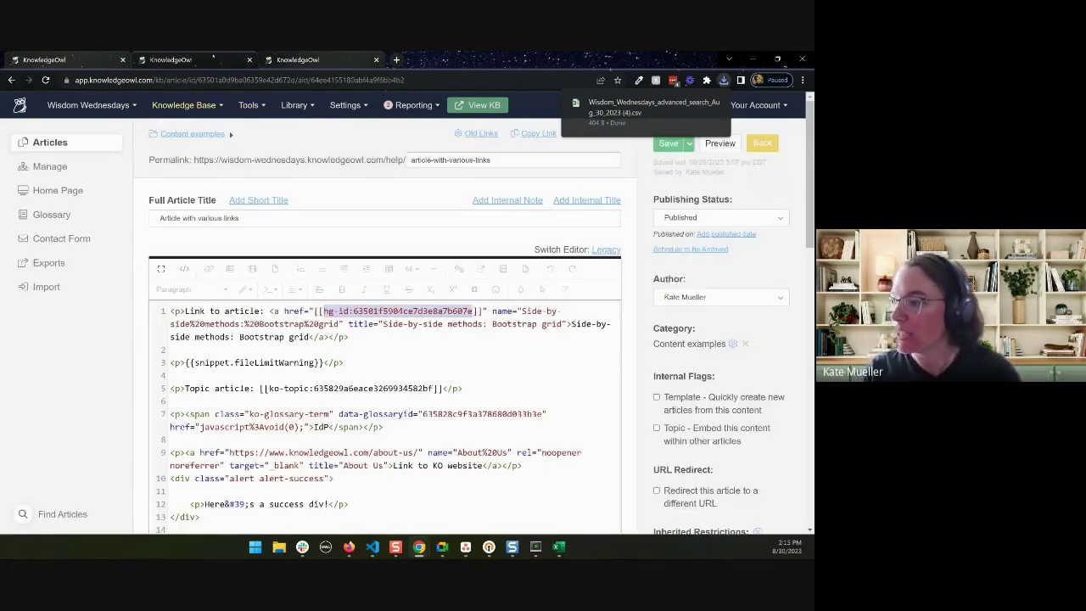
scroll(309, 344, down, 1)
scroll(309, 344, down, 1)
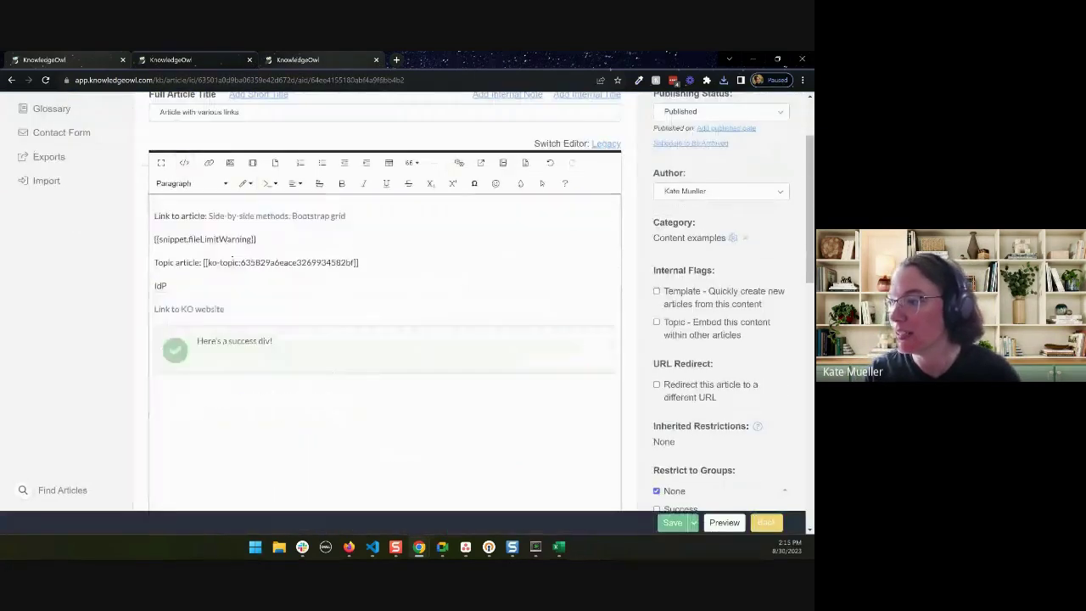
drag(205, 262, 355, 262)
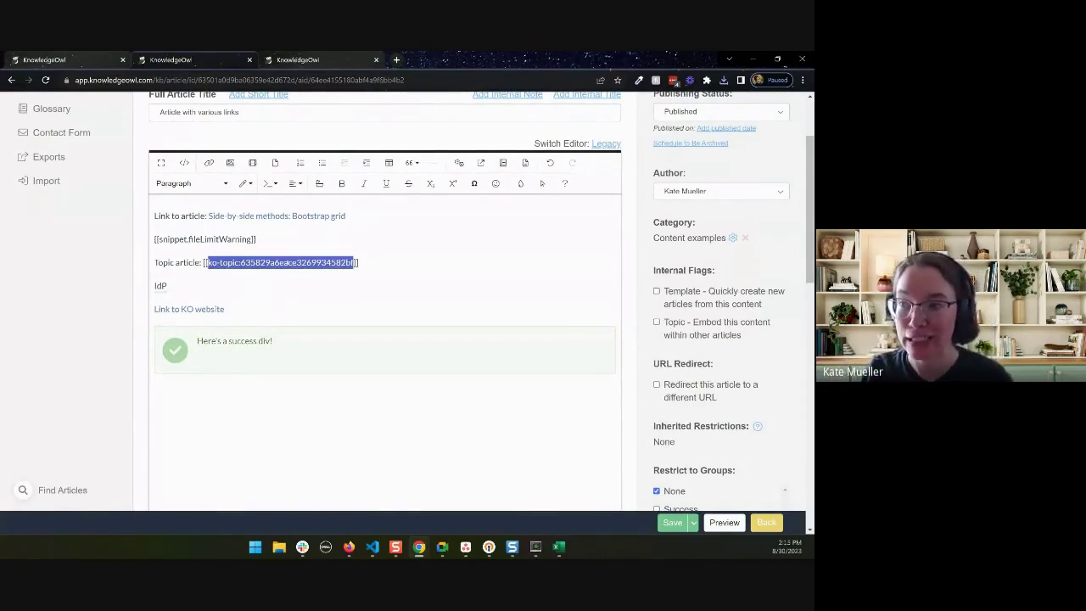
click(295, 262)
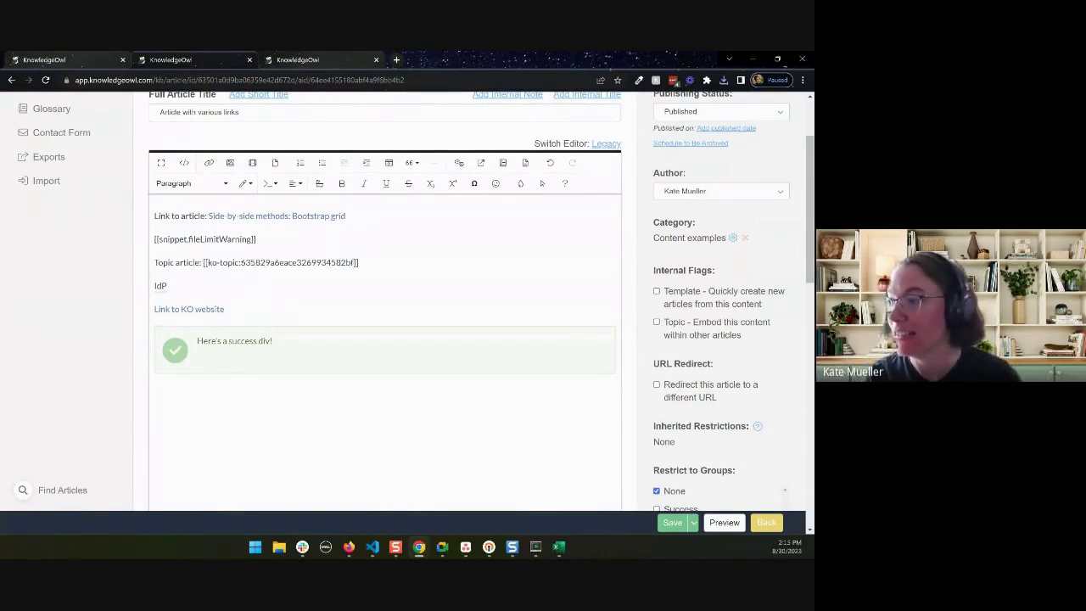
drag(240, 263, 355, 263)
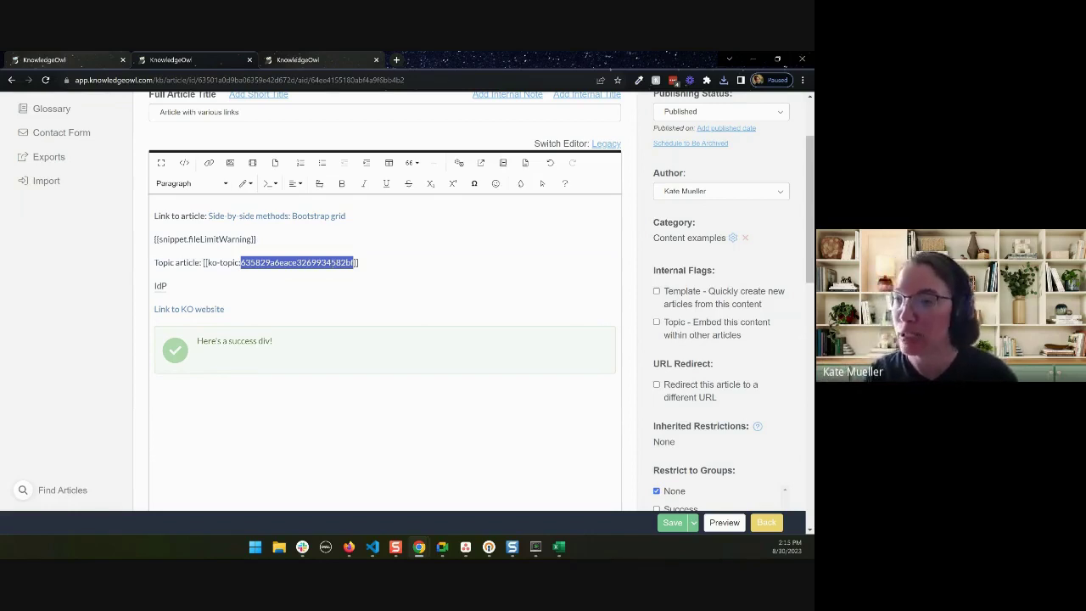
drag(206, 262, 355, 262)
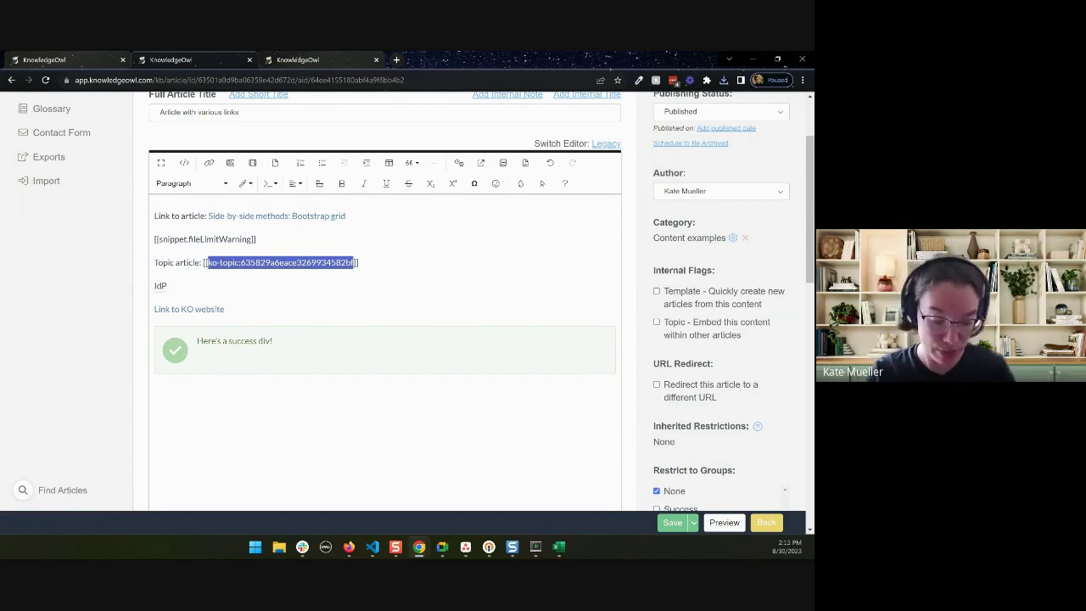
click(316, 60)
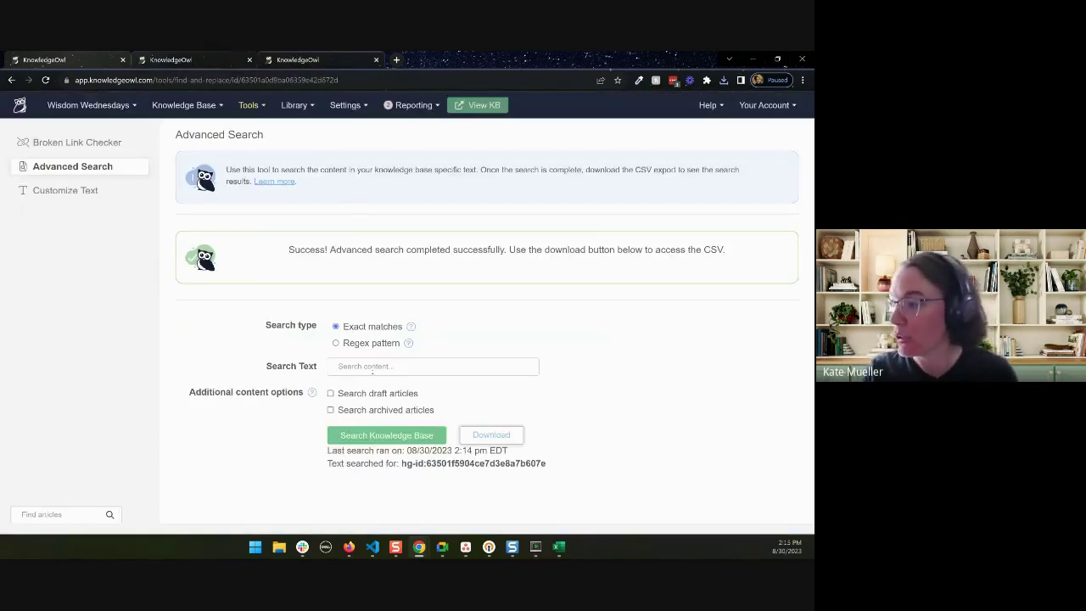
click(373, 371)
key(ctrl+v)
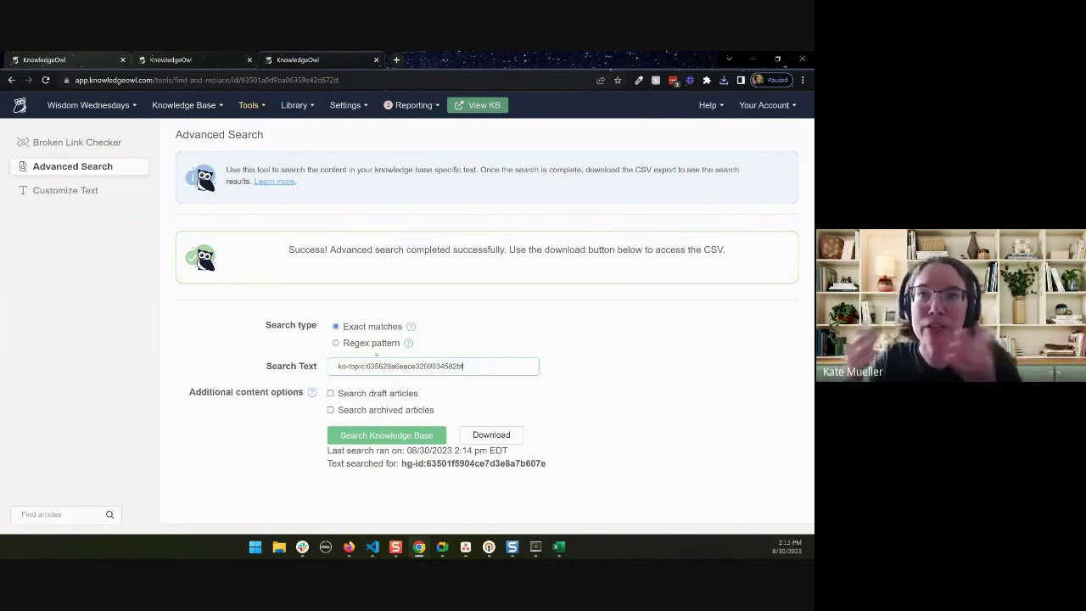
click(378, 432)
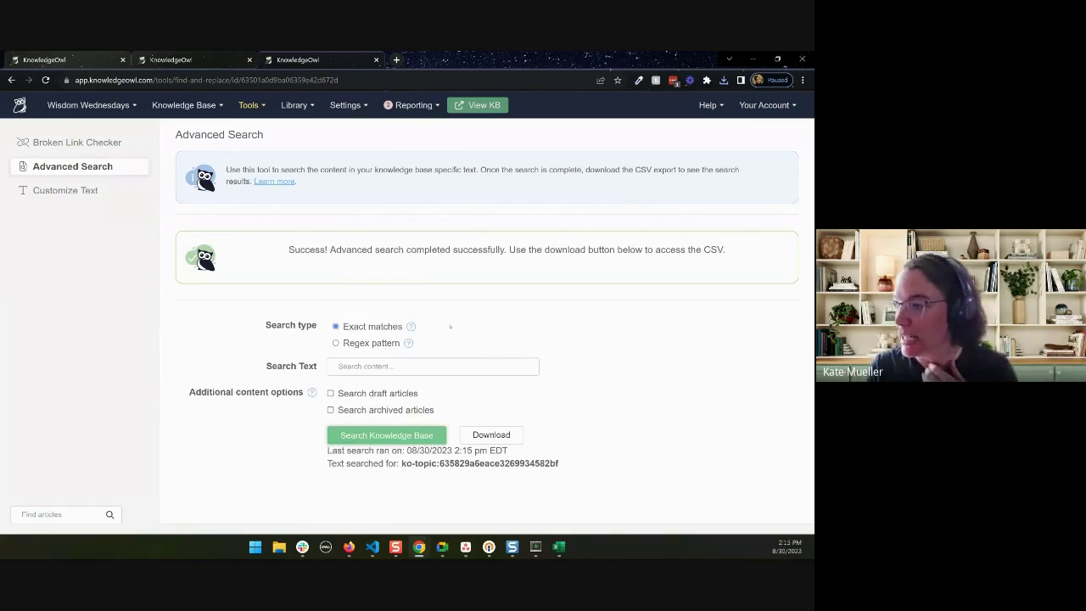
click(511, 435)
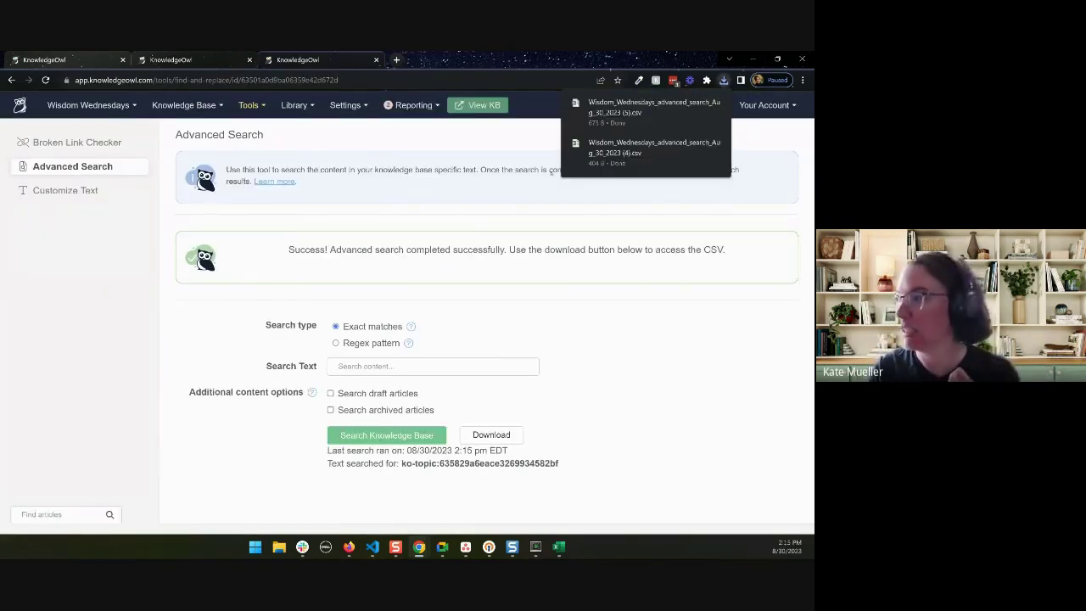
Step: Open the newest results CSV, (5).csv, in Excel and check the article view link in E3
click(578, 124)
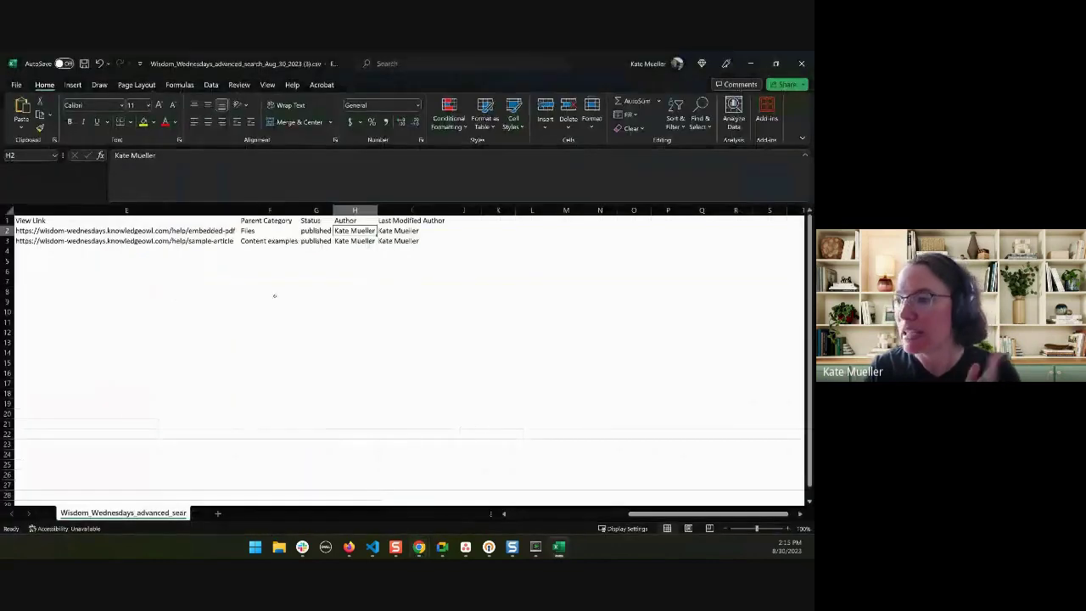
click(170, 241)
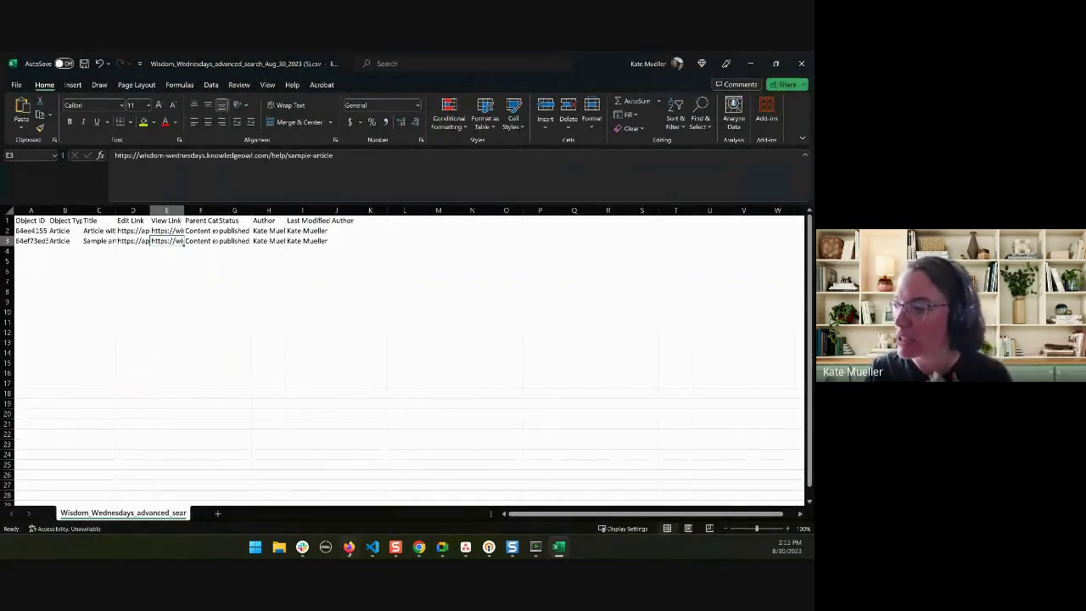
mouse_move(349, 546)
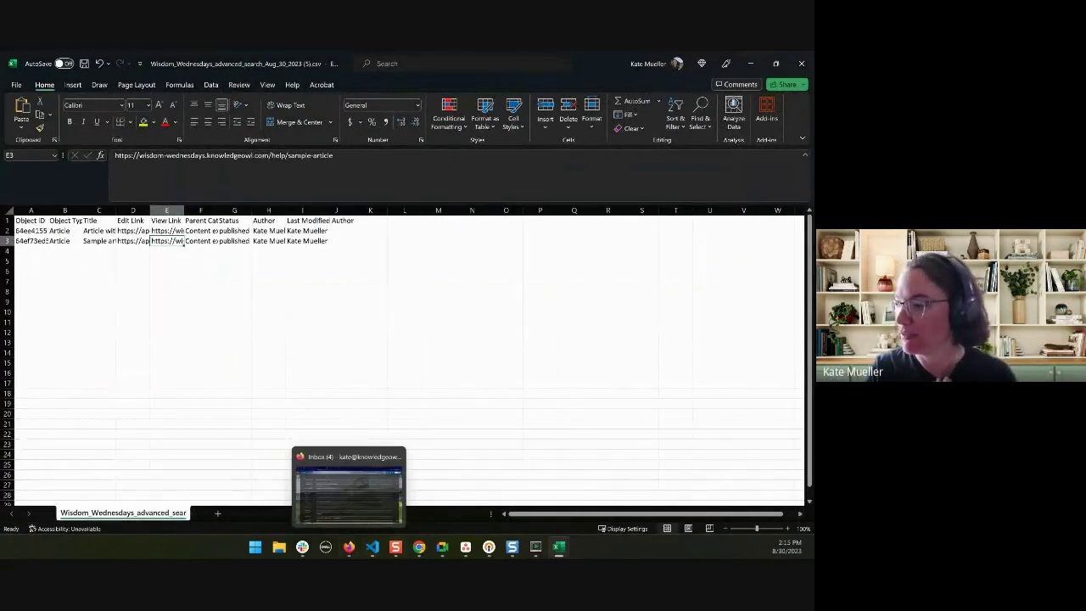
Step: Bring Advanced Search back in Chrome and select the Regex pattern search type
mouse_move(419, 547)
click(360, 482)
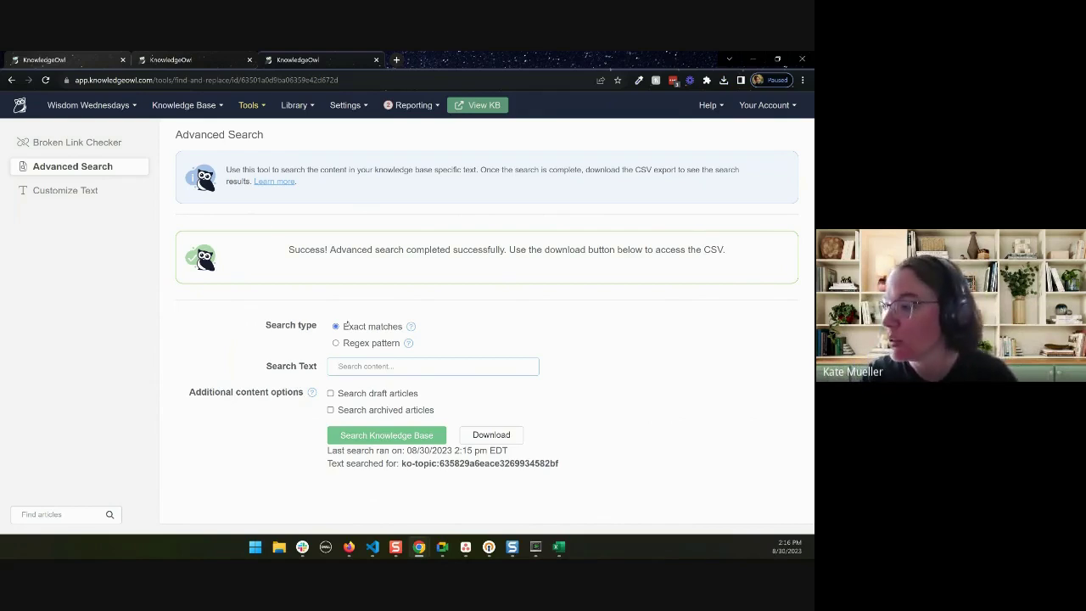
click(350, 342)
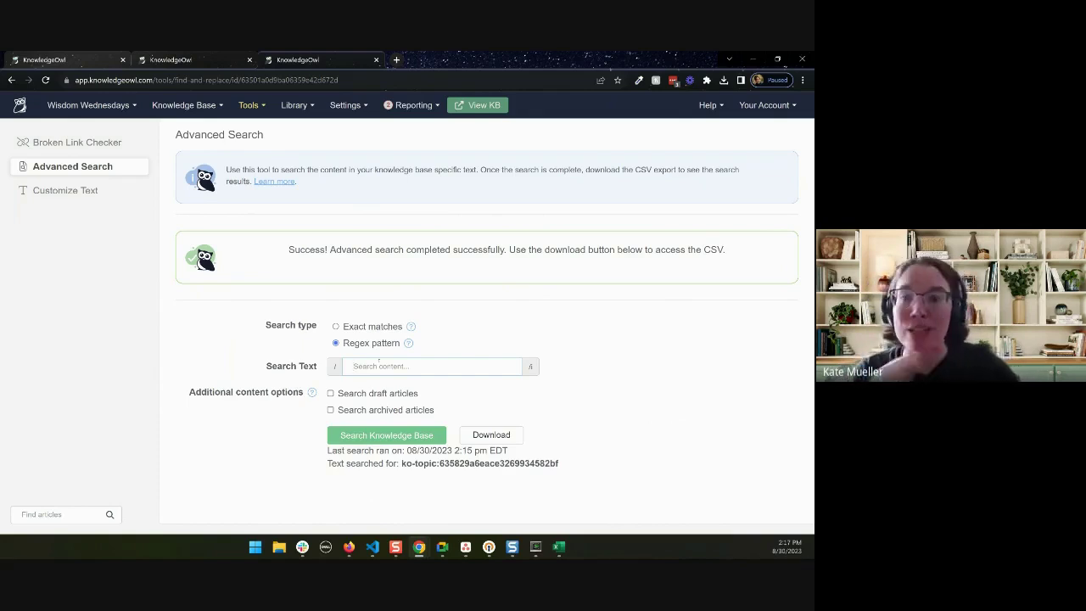
Step: Enter the regex pattern (user|author) in Search Text, replacing the trial word 'user'
click(764, 104)
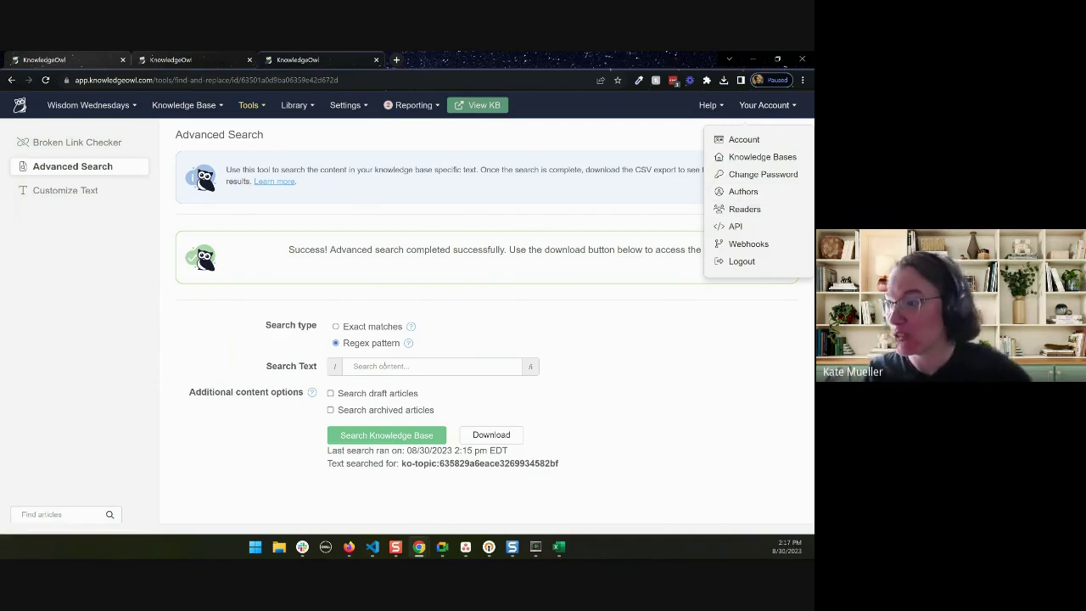
click(424, 366)
text(user)
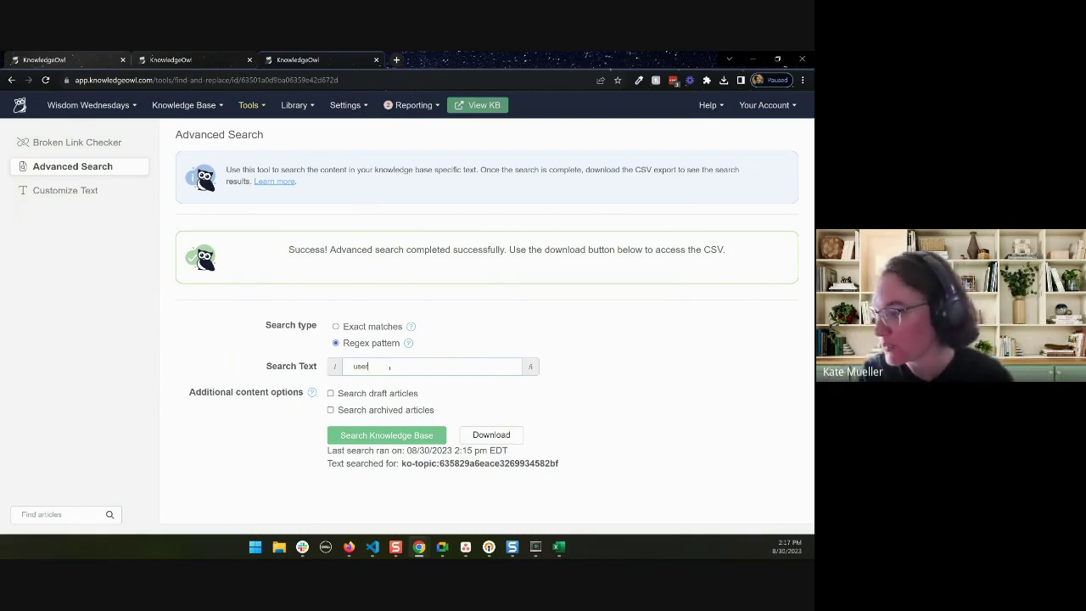
key(ctrl+a)
key(BackSpace)
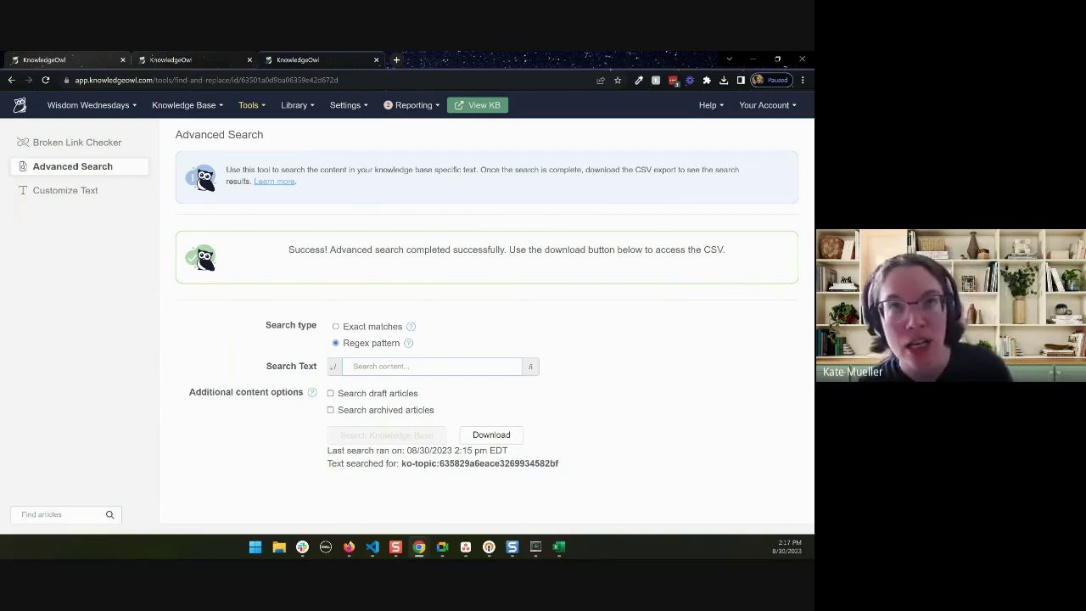
text((user|author))
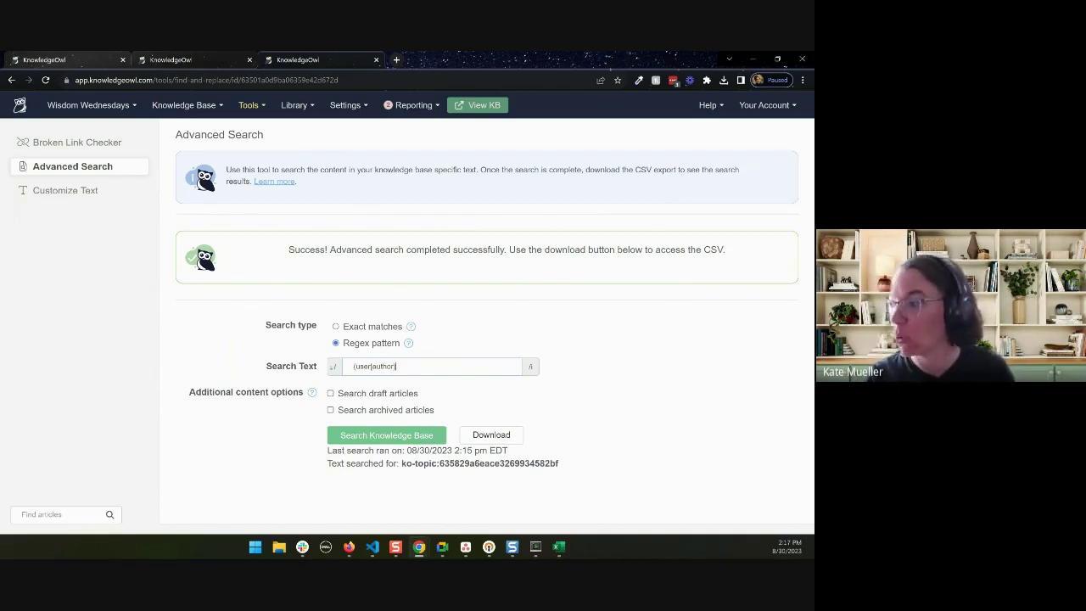
triple_click(371, 366)
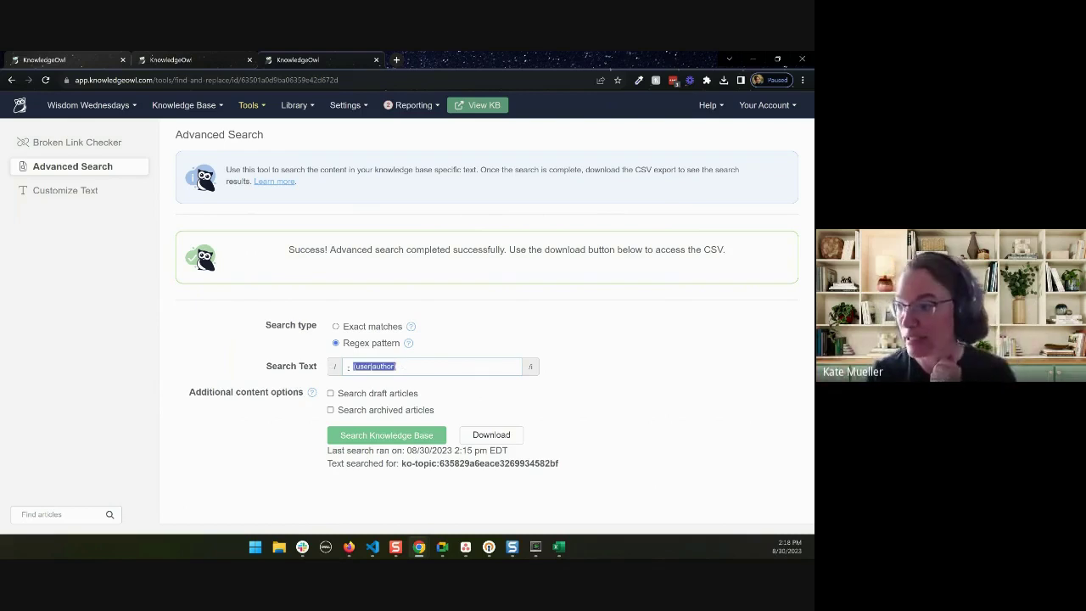
click(403, 366)
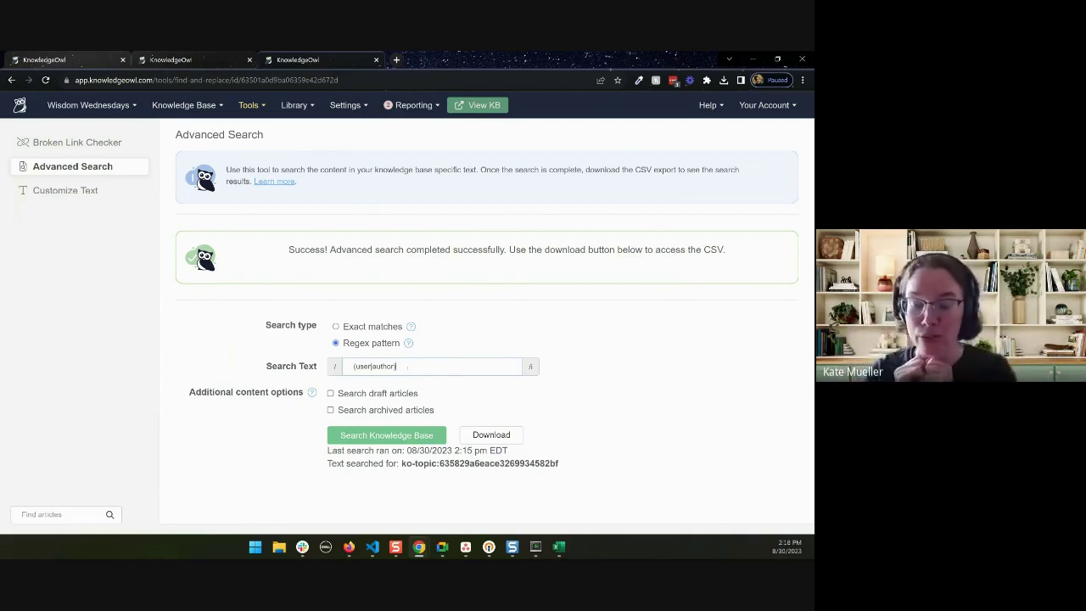
key(alt+Tab)
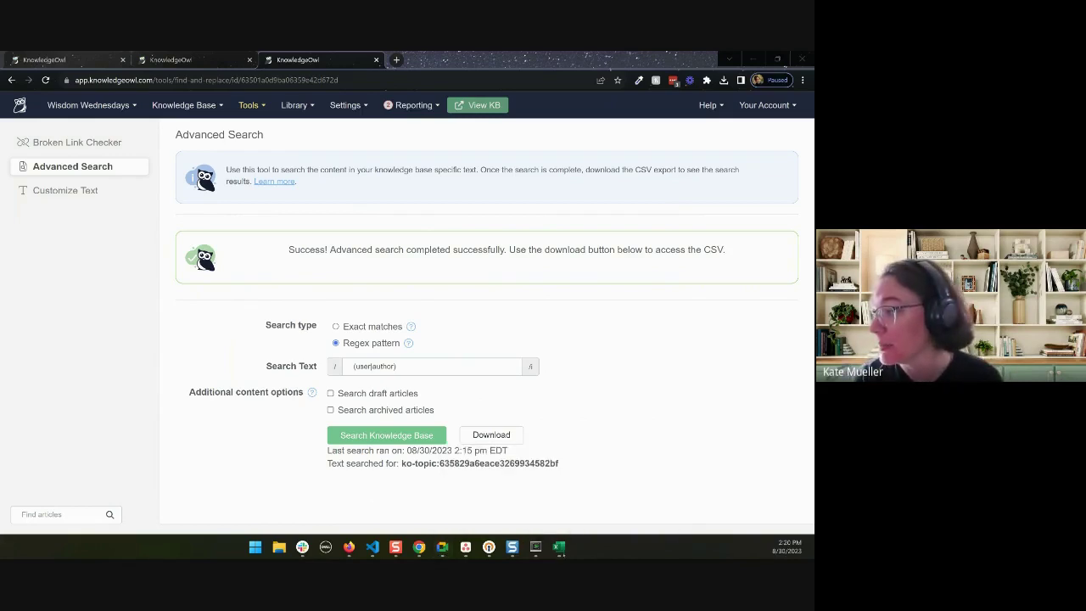
Step: Review the published articles' rows in the Excel CSV, then return to KnowledgeOwl
mouse_move(558, 547)
click(614, 497)
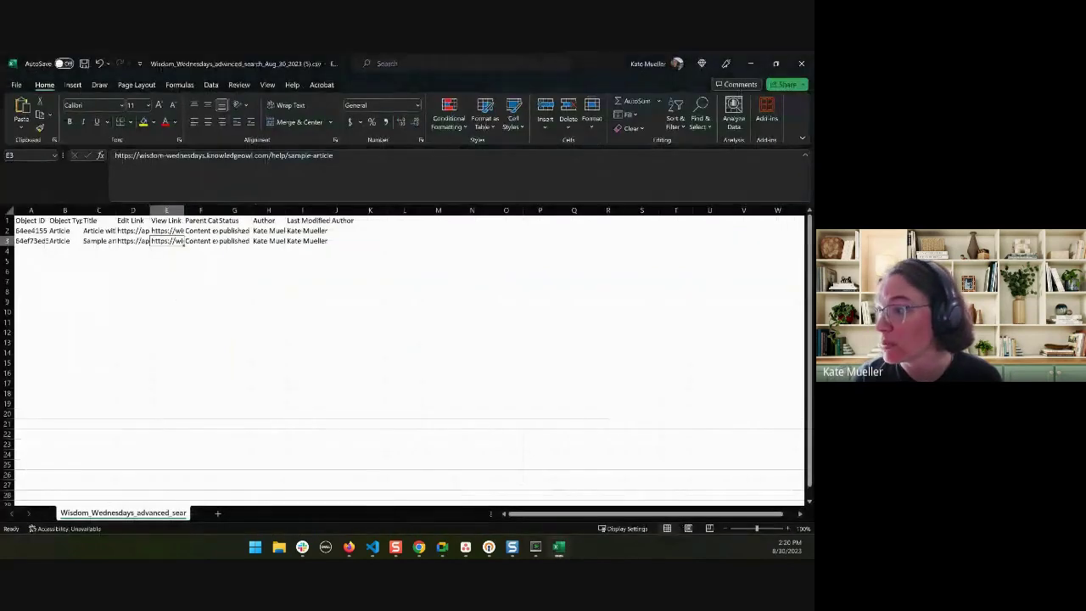
click(230, 230)
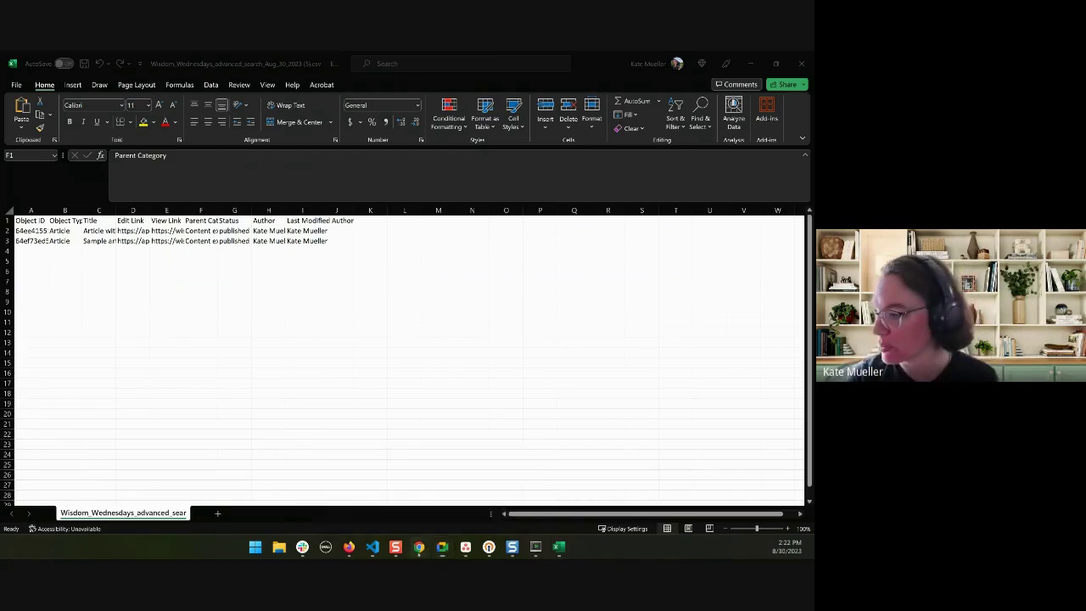
click(382, 499)
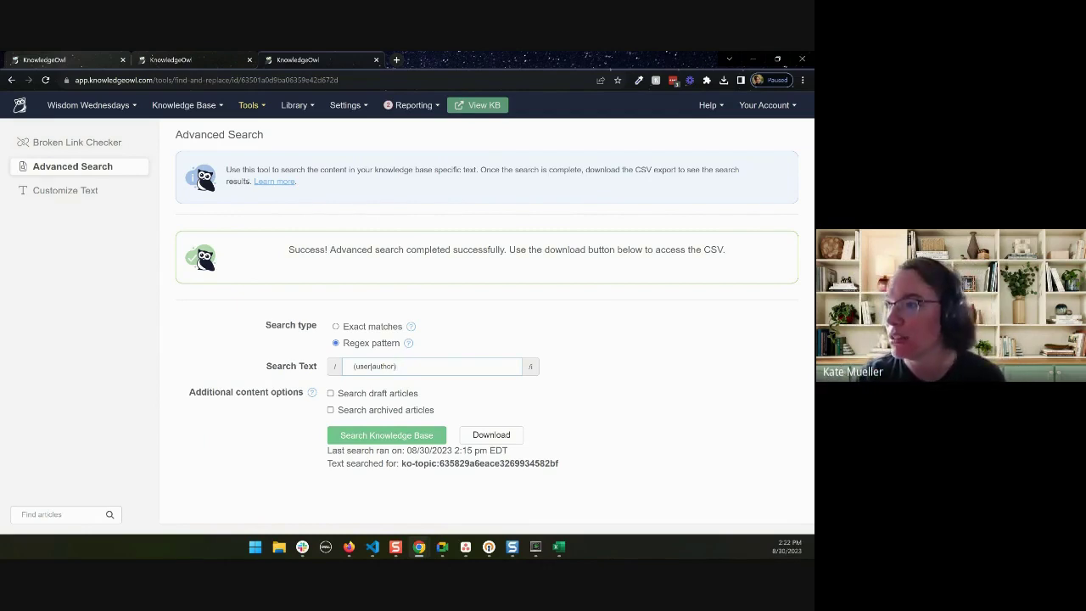
Step: Highlight 'find-and-replace' in the Advanced Search page's URL
drag(174, 80, 227, 85)
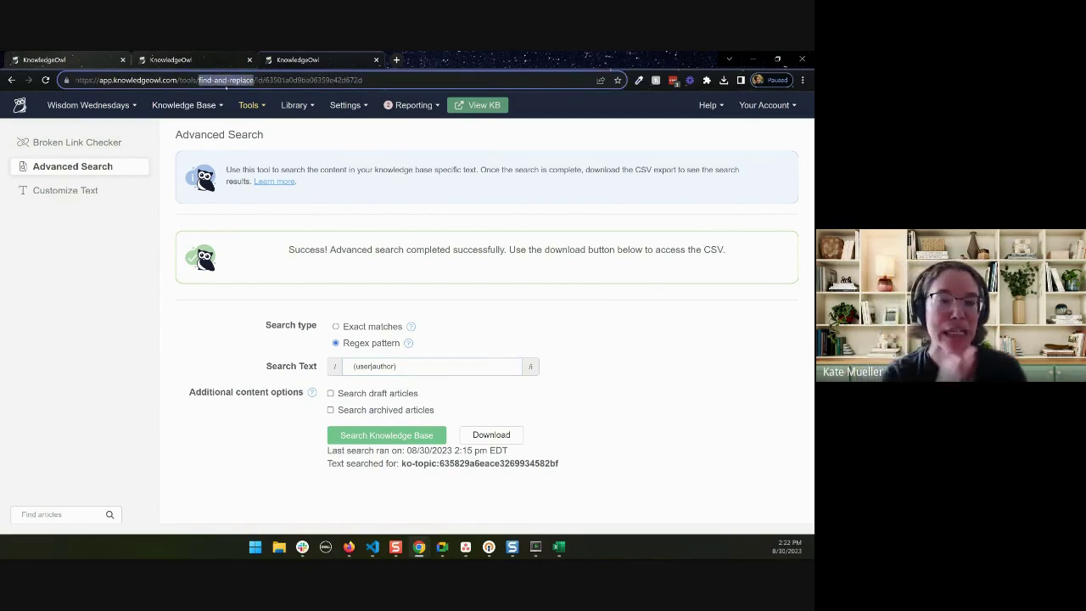